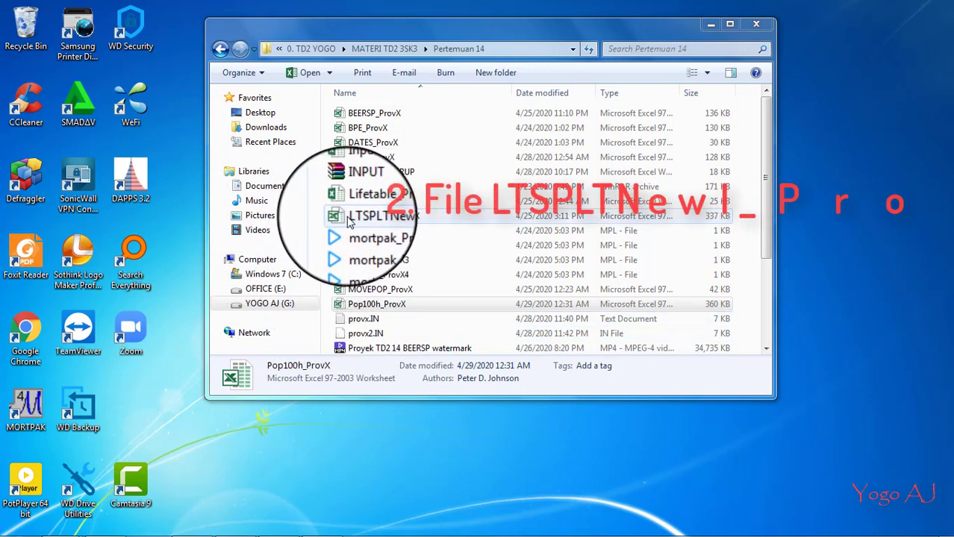
Step: Open the LTSPLTNewI_ProvX, E0PRJ_ProvX, BPE_ProvX and TFRLGSTNew_ProvX workbooks from the Pertemuan 14 folder
double_click(396, 216)
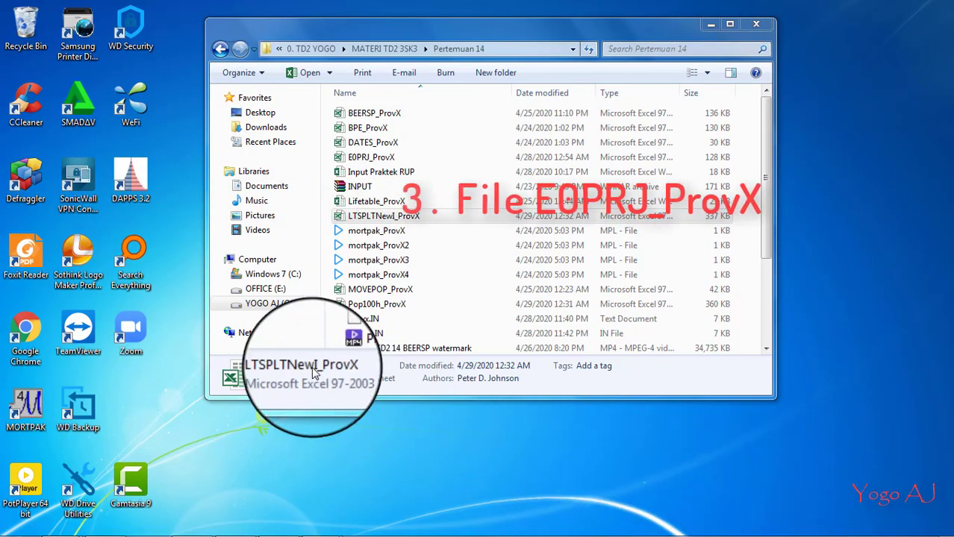
click(365, 162)
double_click(365, 161)
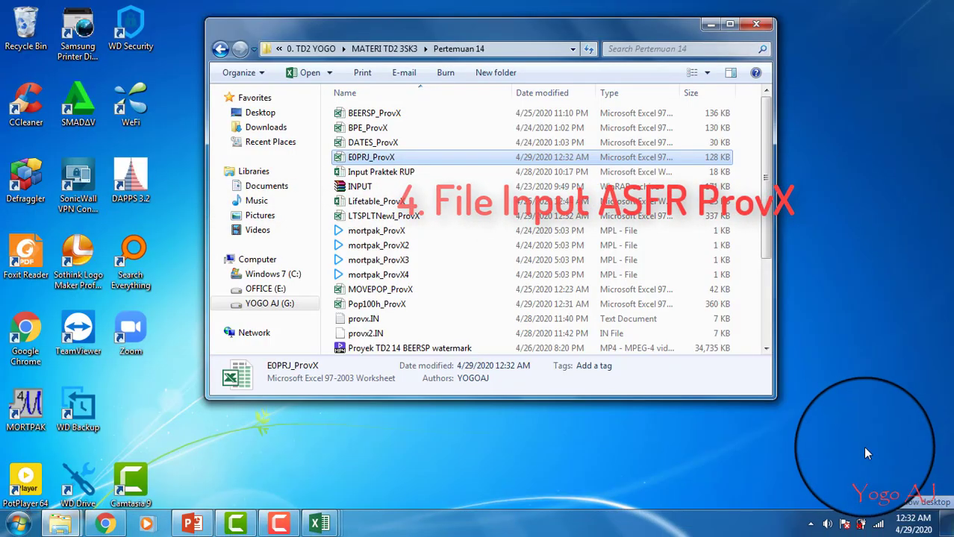
click(813, 458)
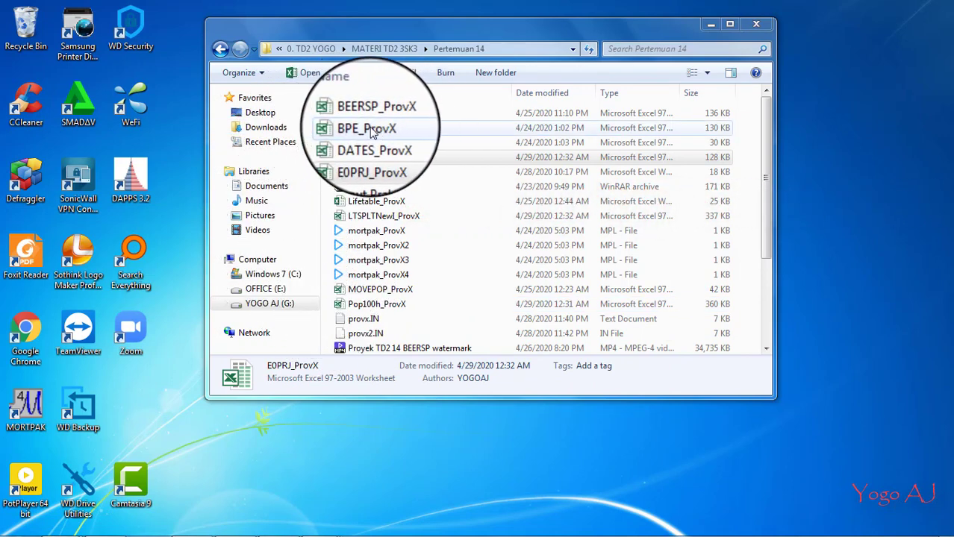
double_click(367, 129)
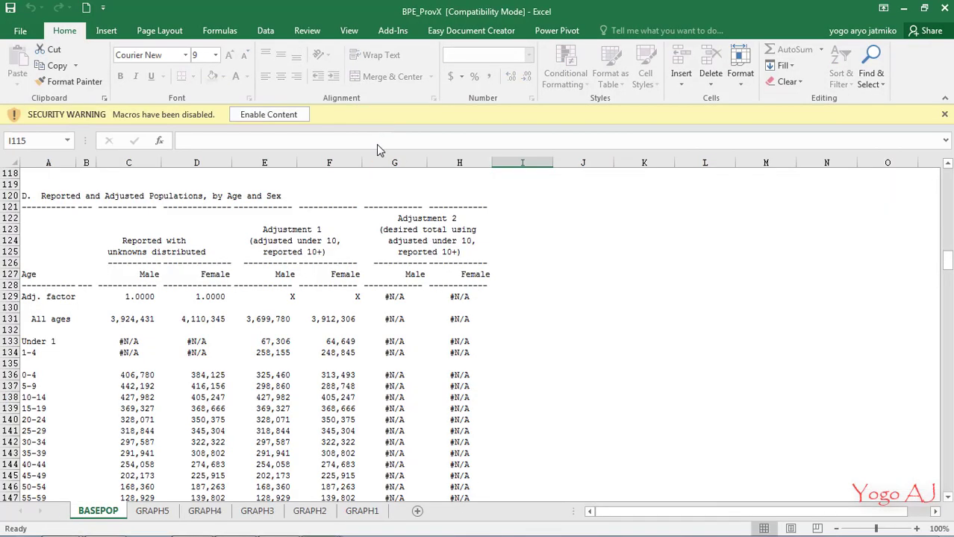
scroll(129, 341, up, 10)
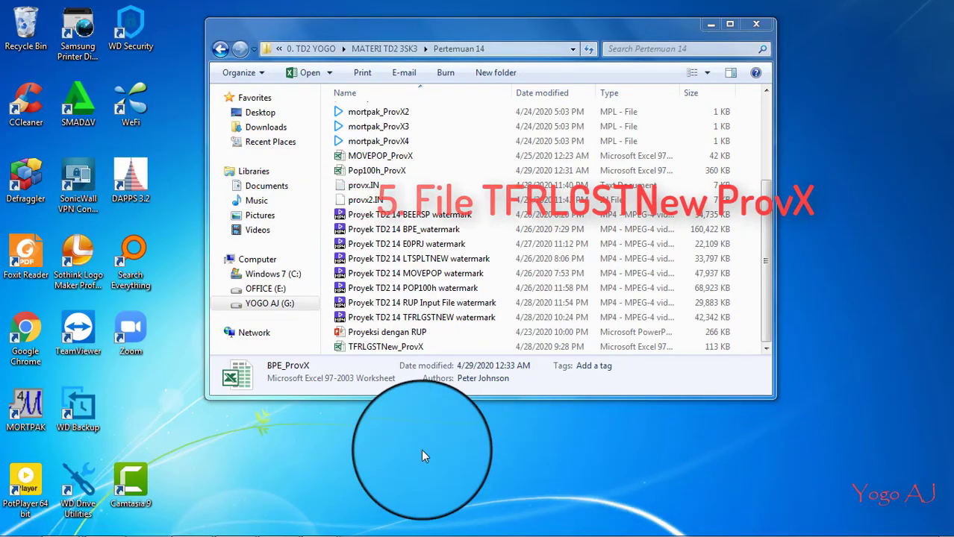
click(387, 350)
double_click(387, 350)
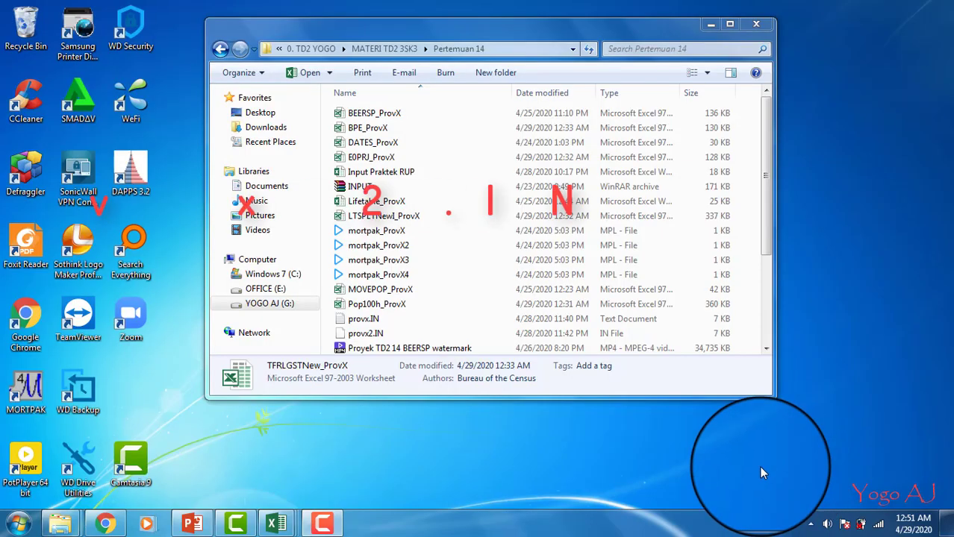
Step: Open provx2.IN from the Pertemuan 14 folder in Notepad++ and look through its template records
click(365, 333)
right_click(366, 334)
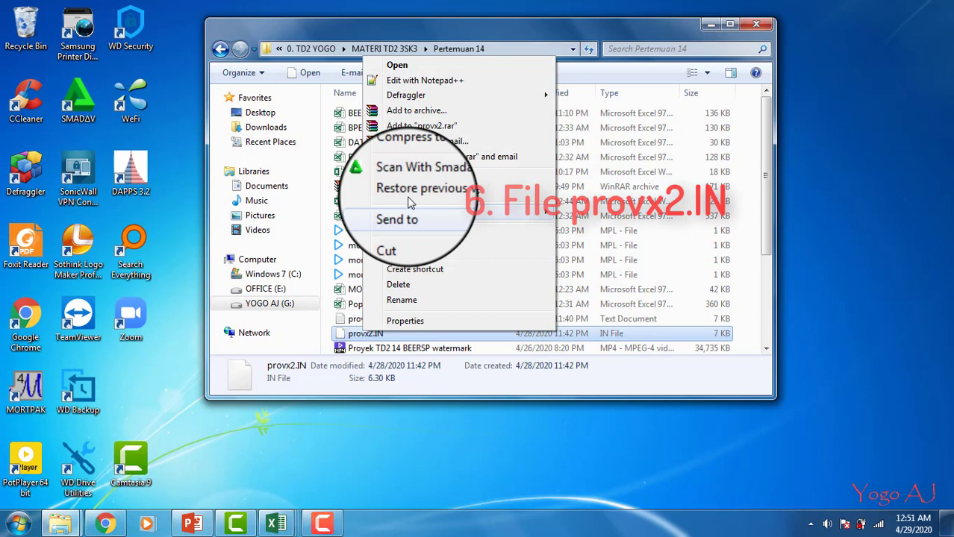
click(433, 80)
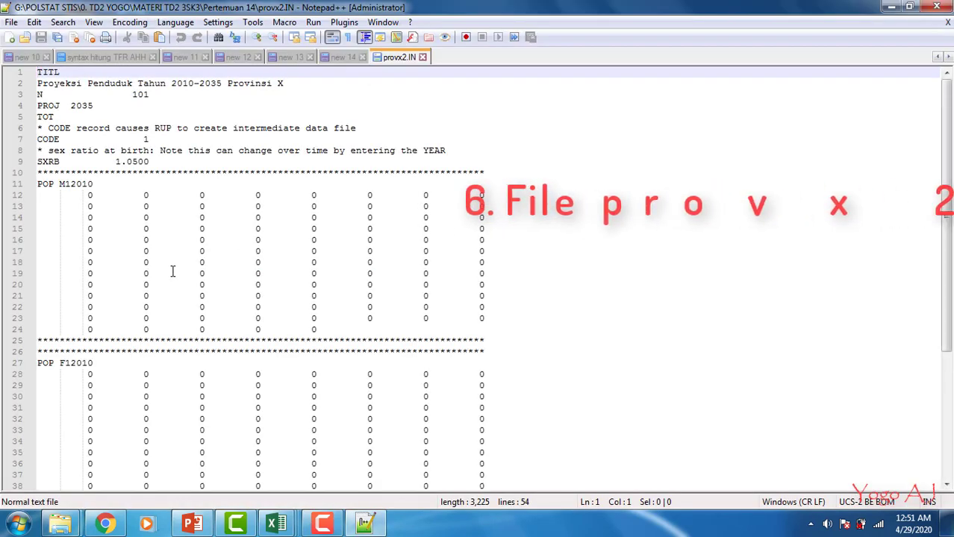
scroll(173, 270, down, 5)
scroll(168, 290, up, 5)
scroll(168, 289, up, 1)
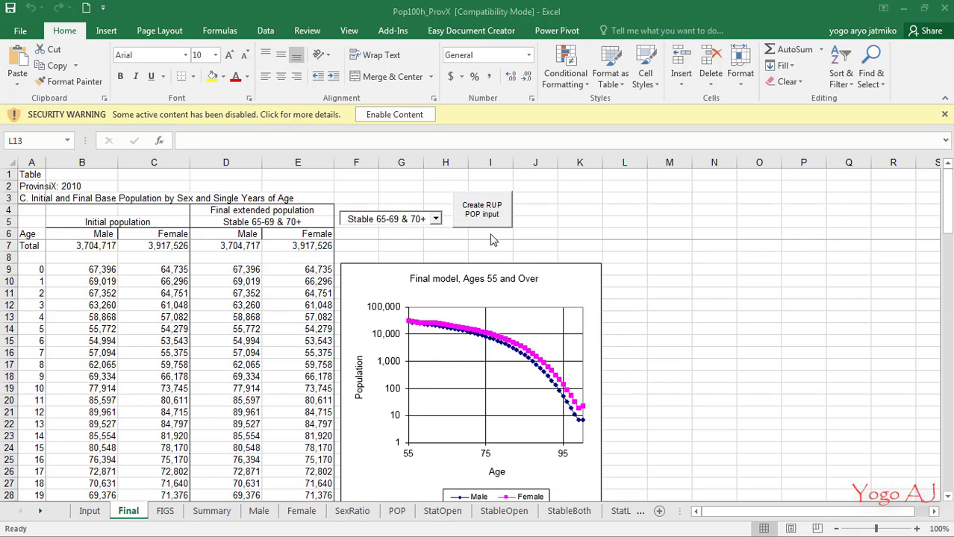
Step: Enable the blocked content in the Pop100h_ProvX workbook and create the RUP POP input from the Final sheet
click(398, 118)
click(398, 116)
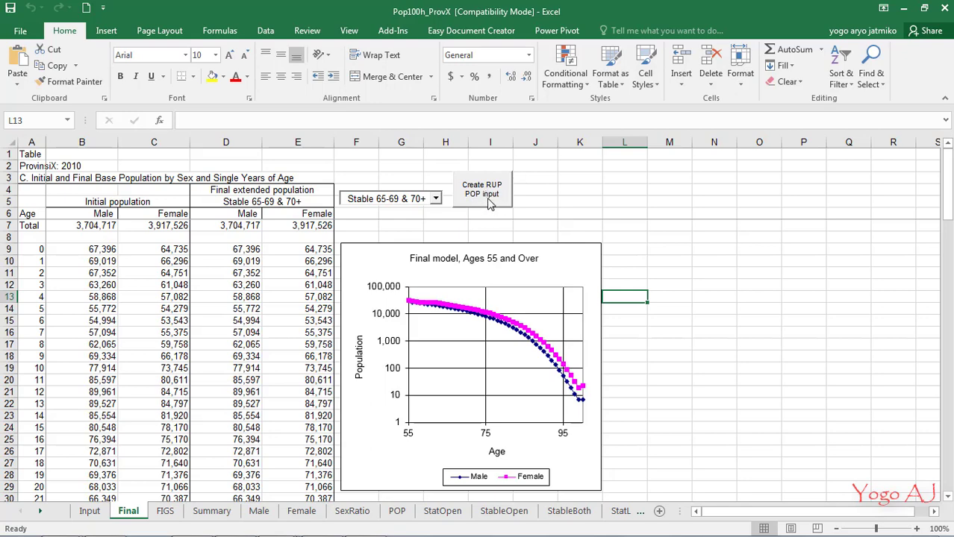
click(483, 204)
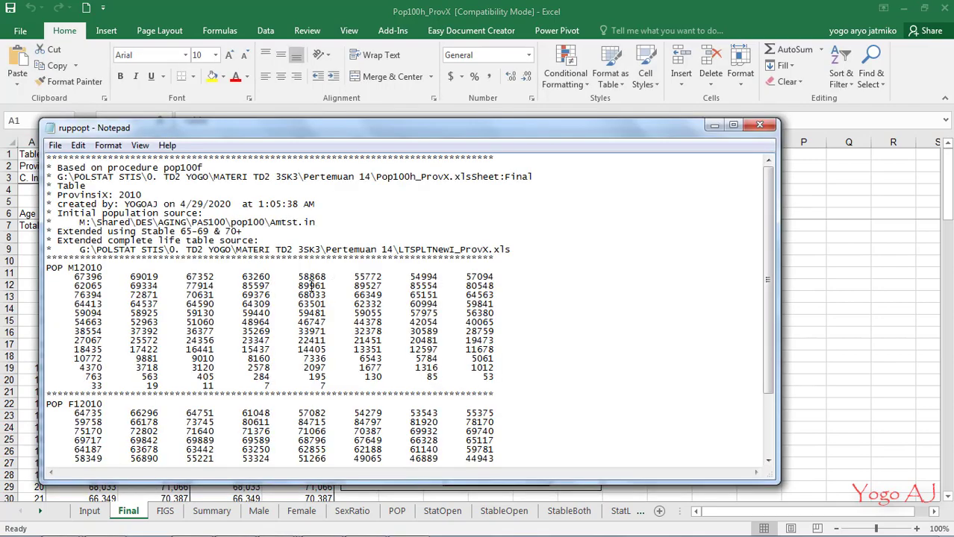
Step: Review the generated ruppopt population records and copy the whole text
scroll(311, 285, down, 3)
scroll(301, 296, up, 3)
scroll(278, 317, down, 3)
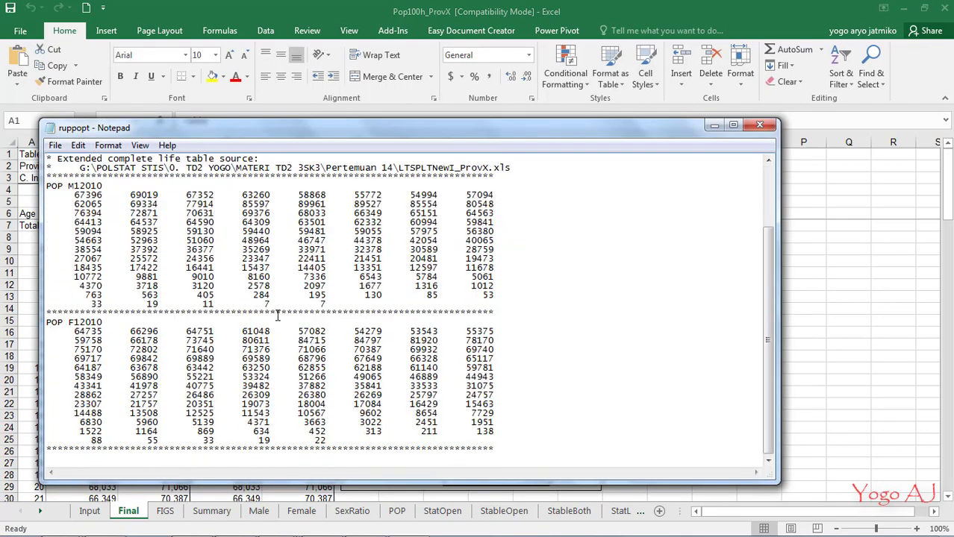
scroll(278, 317, up, 3)
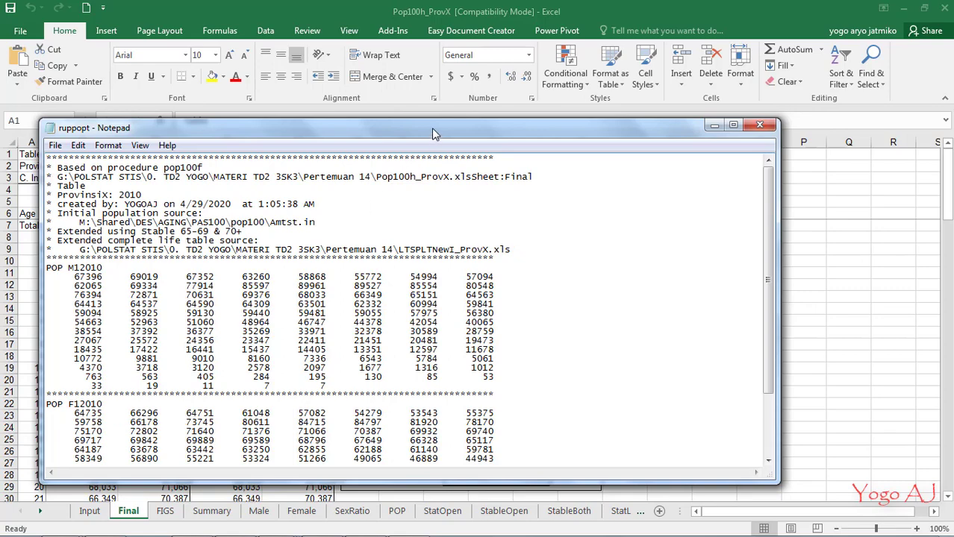
drag(431, 128, 472, 74)
scroll(378, 261, down, 3)
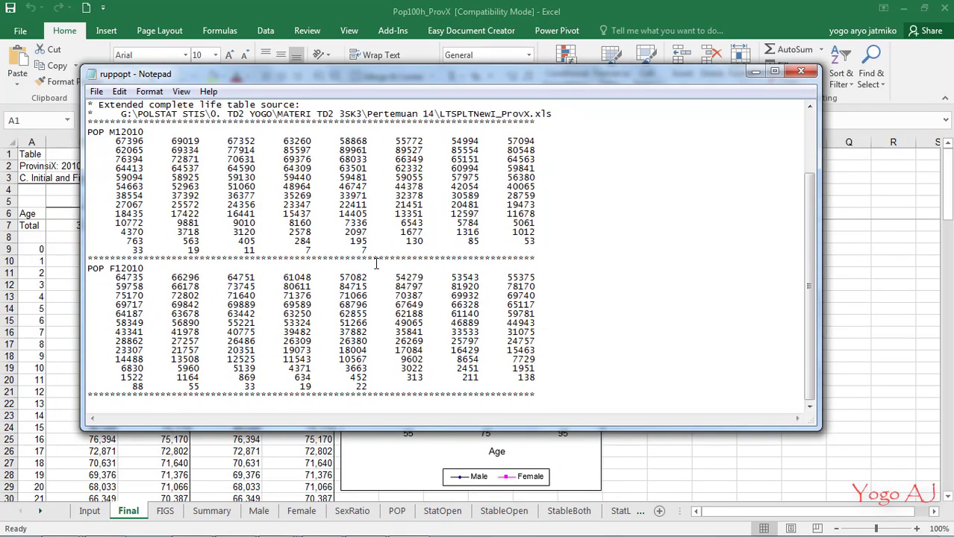
scroll(376, 262, up, 2)
key(ctrl+a)
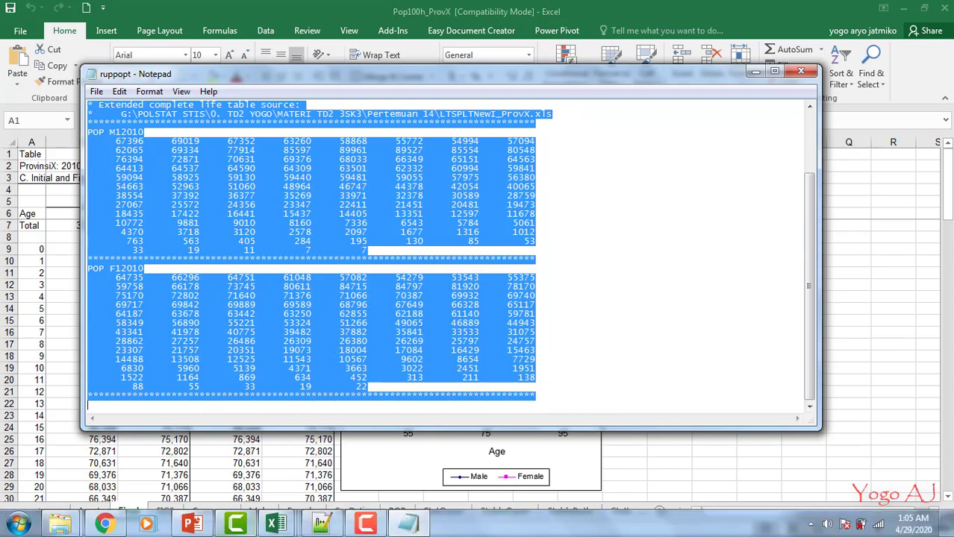
Step: In provx2.IN in Notepad++, replace the zero-filled male and female POP blocks on lines 10 to 41 with the copied population records
click(321, 524)
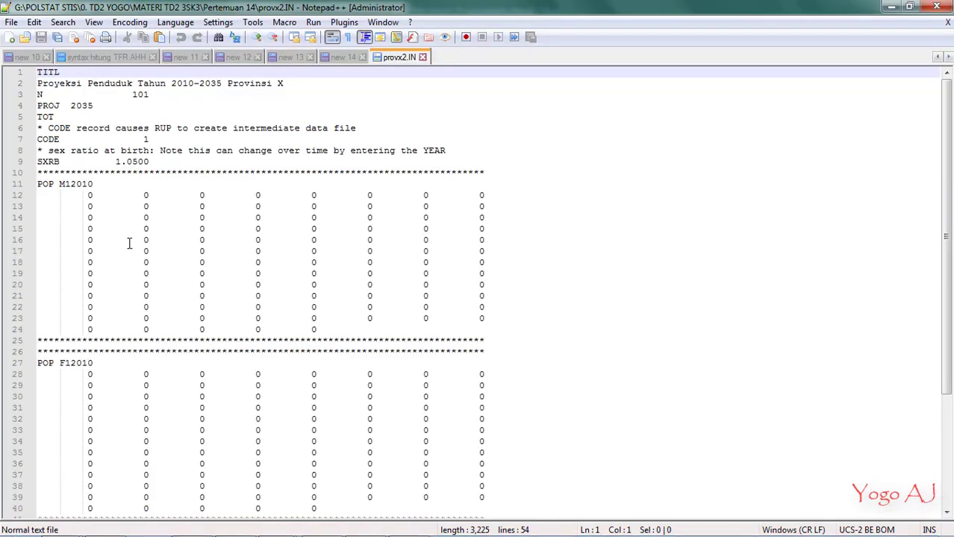
scroll(48, 209, down, 1)
scroll(48, 209, up, 1)
click(37, 172)
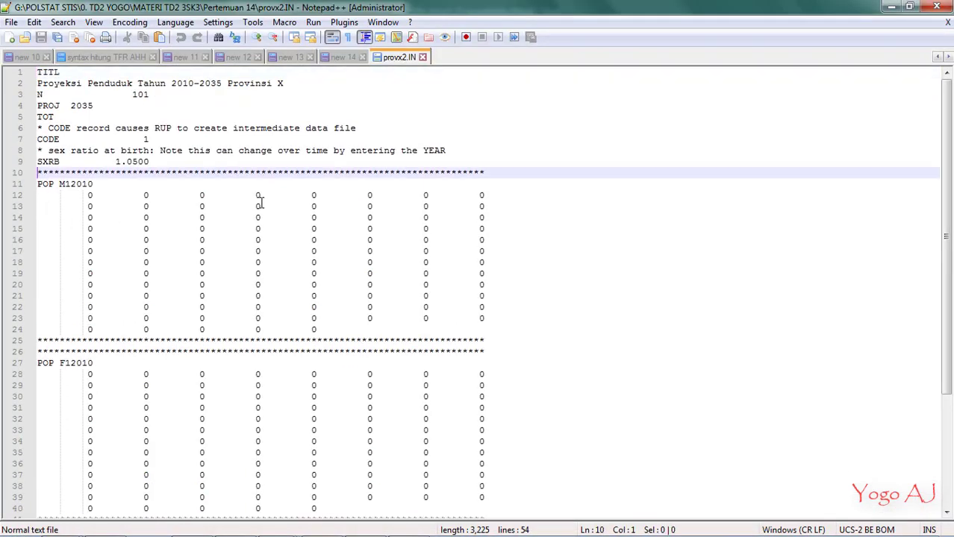
key(shift+Down)
key(shift+Down)
key(shift+Down)
key(shift+Down)
key(shift+Down)
key(shift+Down)
key(shift+Down)
key(shift+Down)
key(shift+Down)
key(shift+Down)
key(shift+Down)
key(shift+Down)
key(shift+Down)
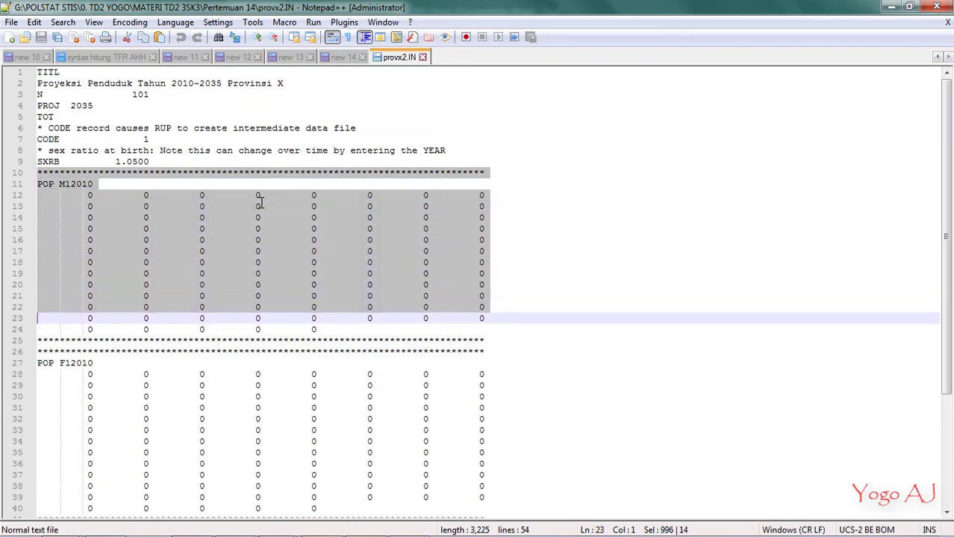
key(shift+Down)
key(shift+Down)
key(shift+Down)
key(shift+Down)
key(shift+Down)
key(shift+Down)
key(shift+Down)
key(shift+Down)
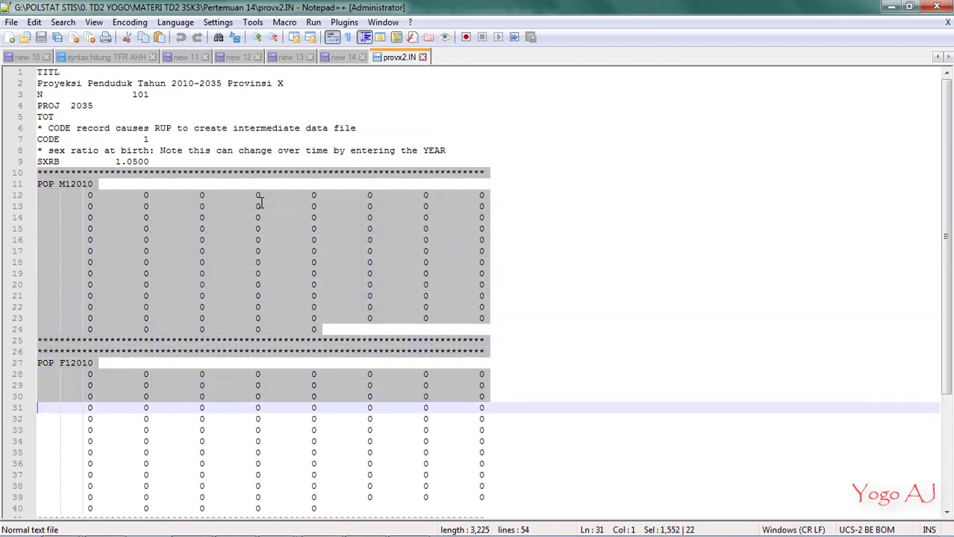
key(shift+Down)
key(shift+Down)
key(shift+Down)
key(shift+Down)
key(shift+Down)
key(shift+Down)
key(shift+Down)
key(shift+Down)
key(shift+Down)
key(shift+Down)
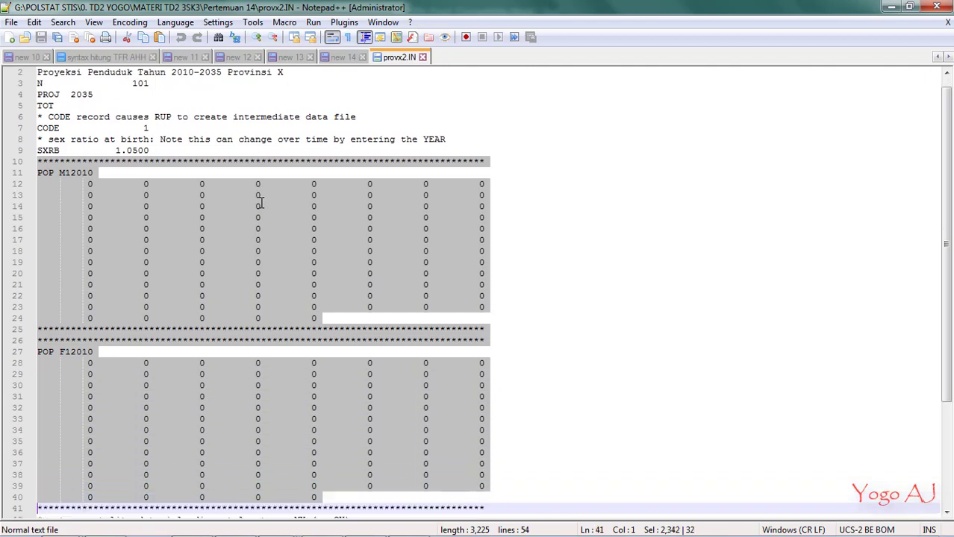
key(shift+Down)
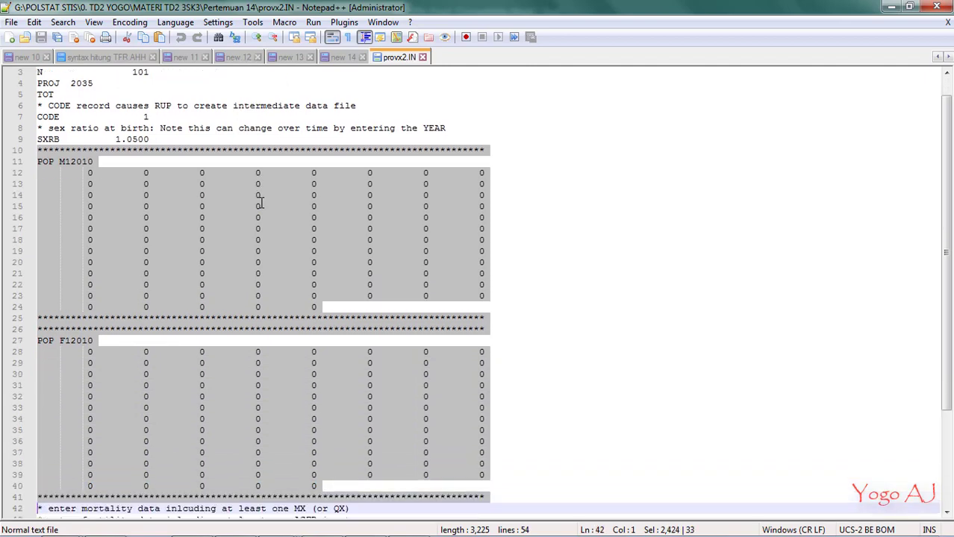
right_click(100, 223)
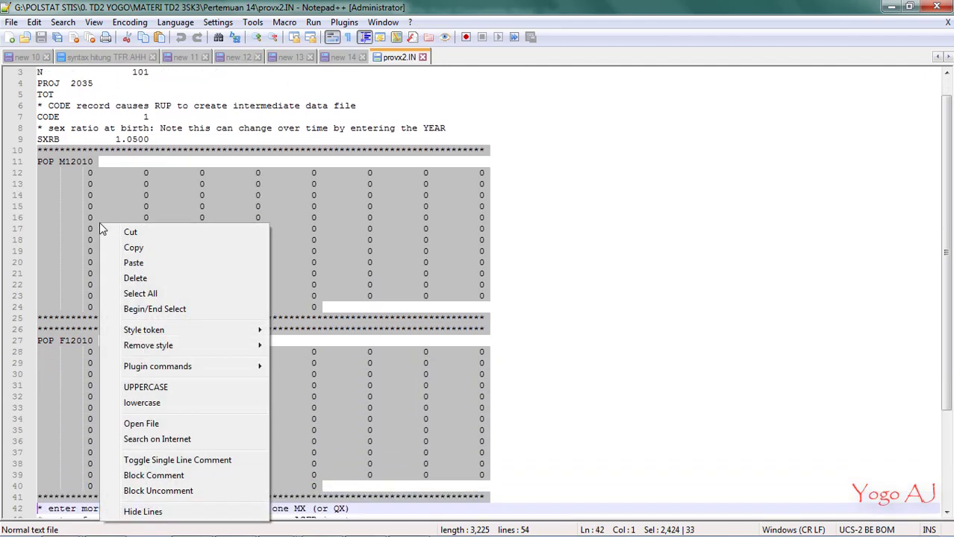
click(137, 265)
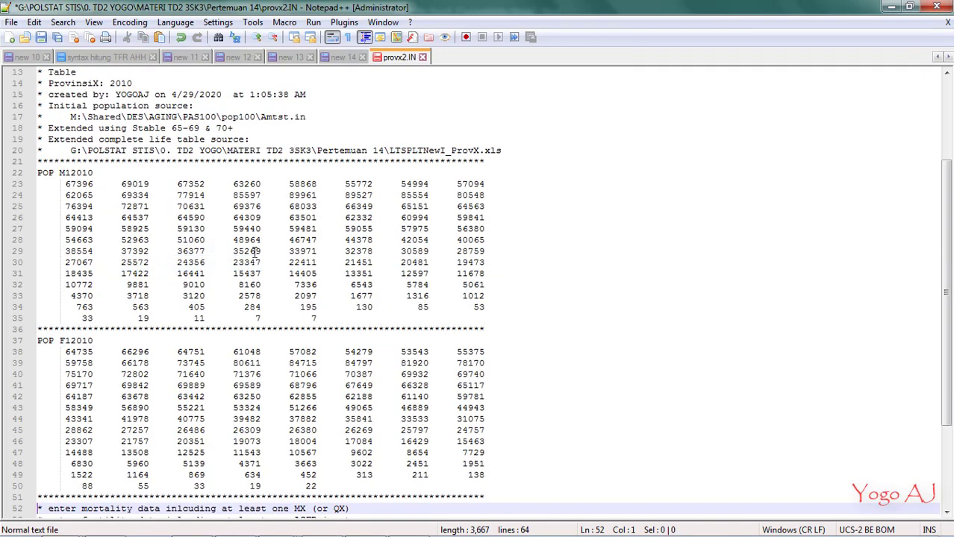
scroll(158, 242, up, 3)
scroll(146, 248, down, 7)
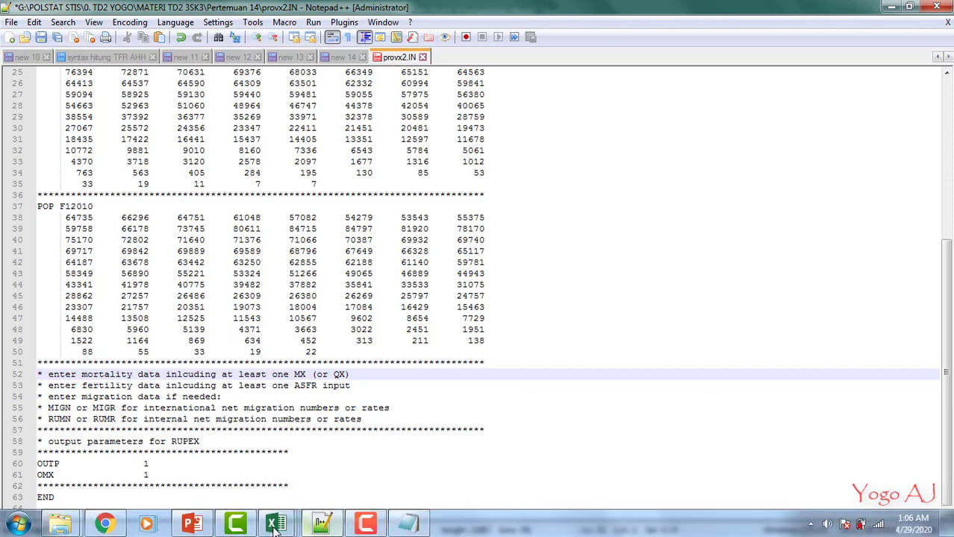
Step: Switch to the LTSPLTNewI_ProvX workbook, enable its blocked content and create the RUP MX records from the CompLT sheet
mouse_move(275, 527)
click(260, 473)
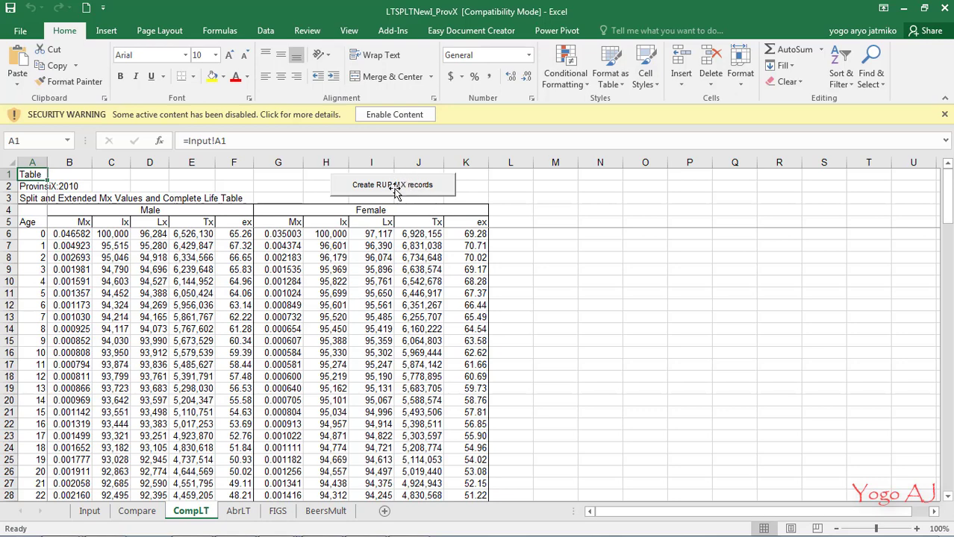
click(395, 115)
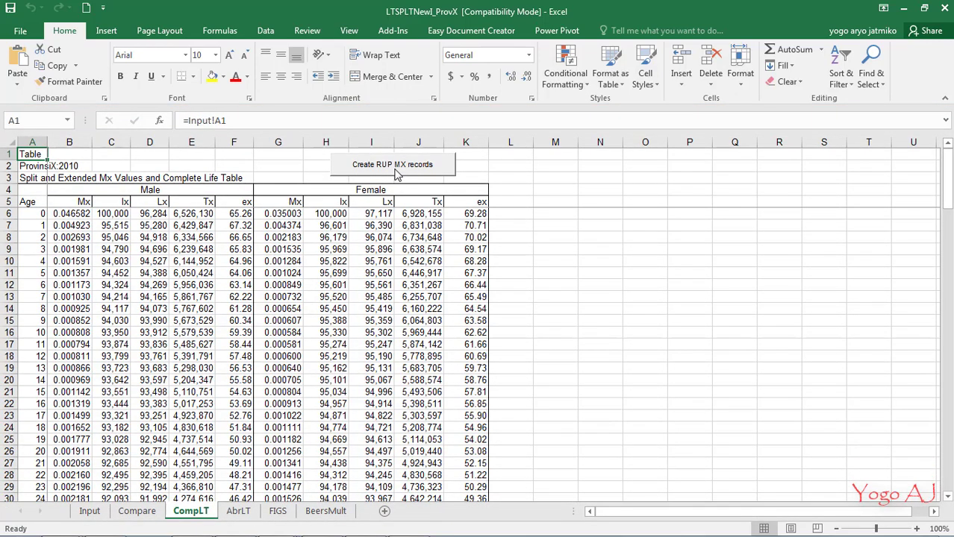
click(396, 166)
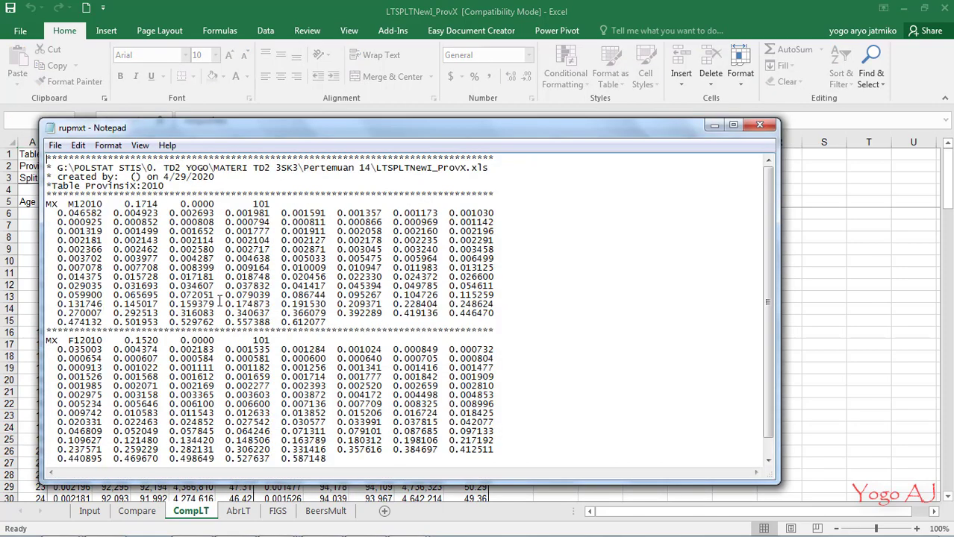
Step: Copy the whole text of the generated rupmxt mortality records
scroll(219, 303, down, 1)
scroll(212, 309, up, 1)
key(ctrl+a)
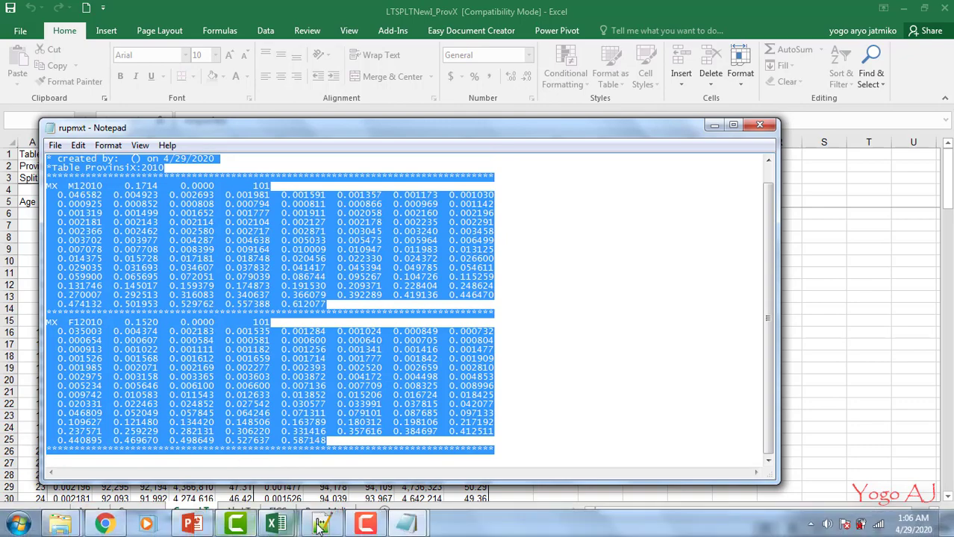
Step: In provx2.IN in Notepad++, replace the mortality data placeholder on line 52 with the copied MX records and check the pasted block
click(321, 529)
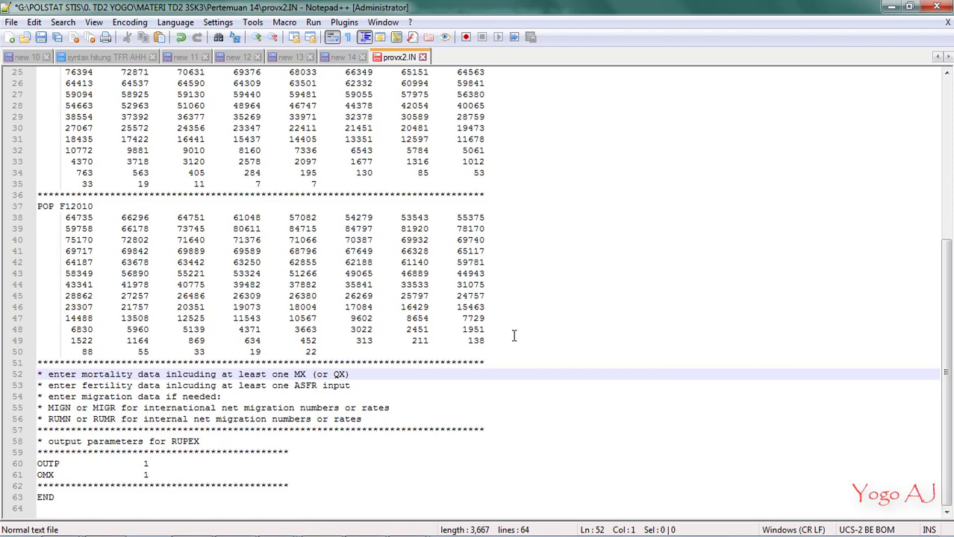
key(shift+Down)
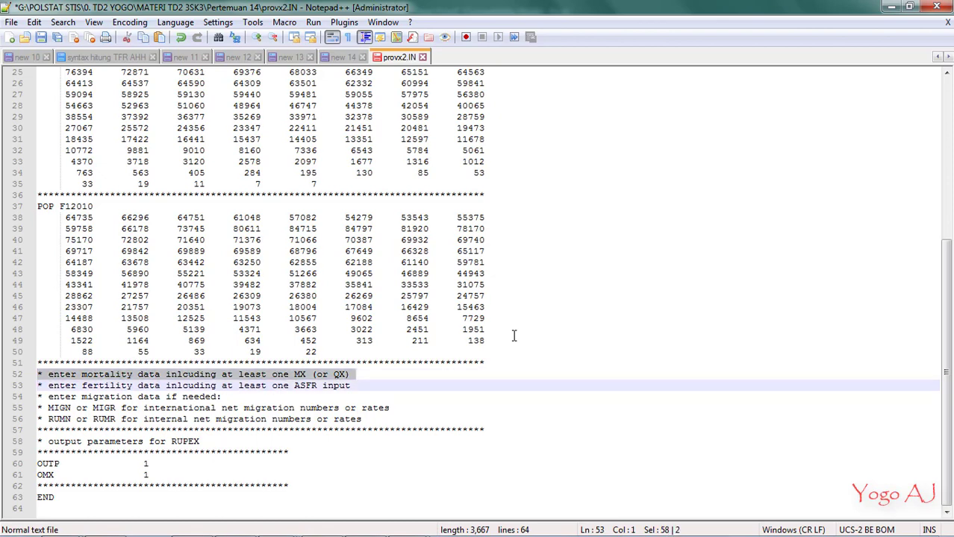
key(ctrl+v)
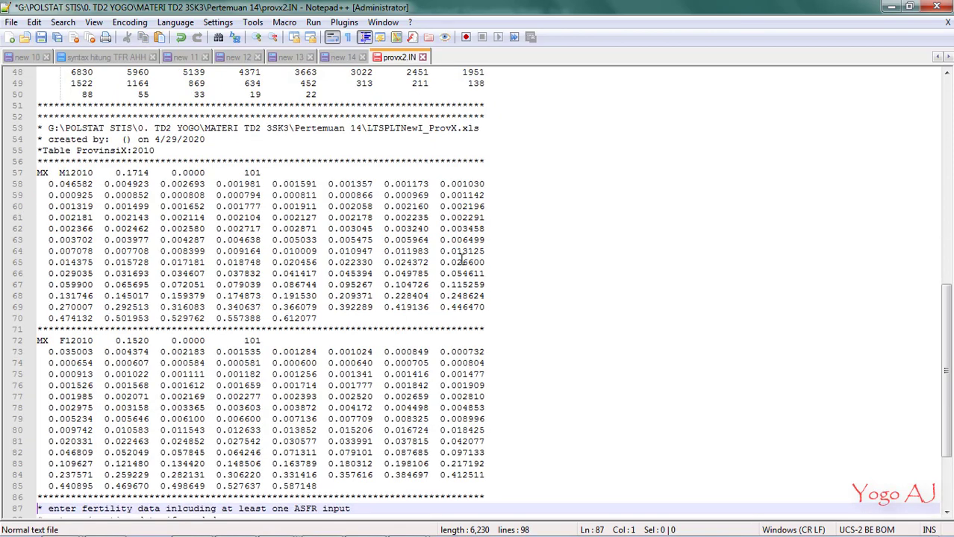
scroll(217, 324, up, 4)
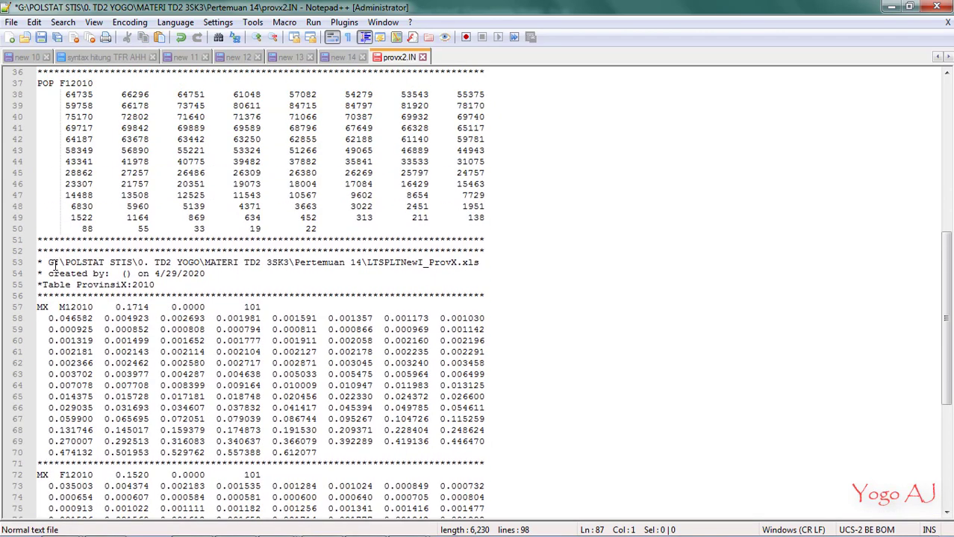
scroll(39, 238, down, 6)
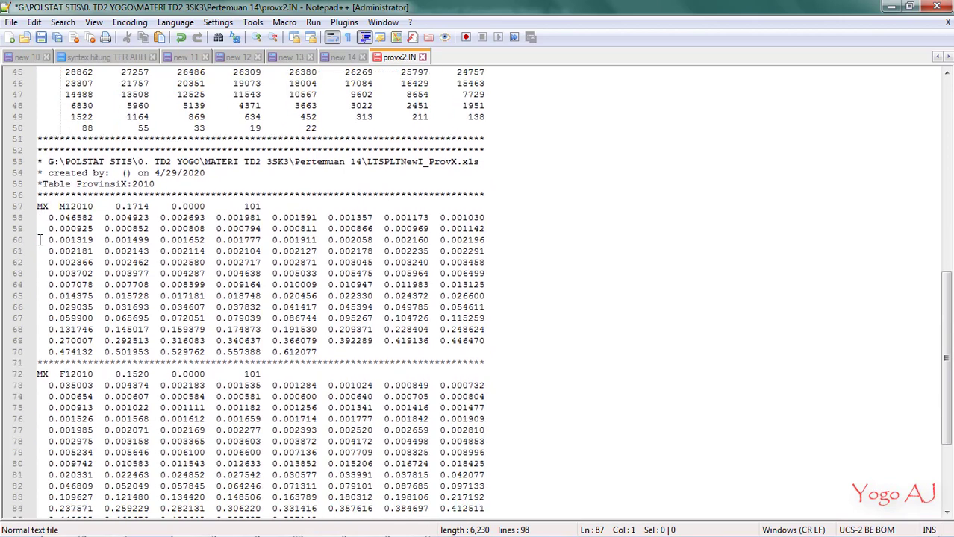
scroll(41, 328, down, 2)
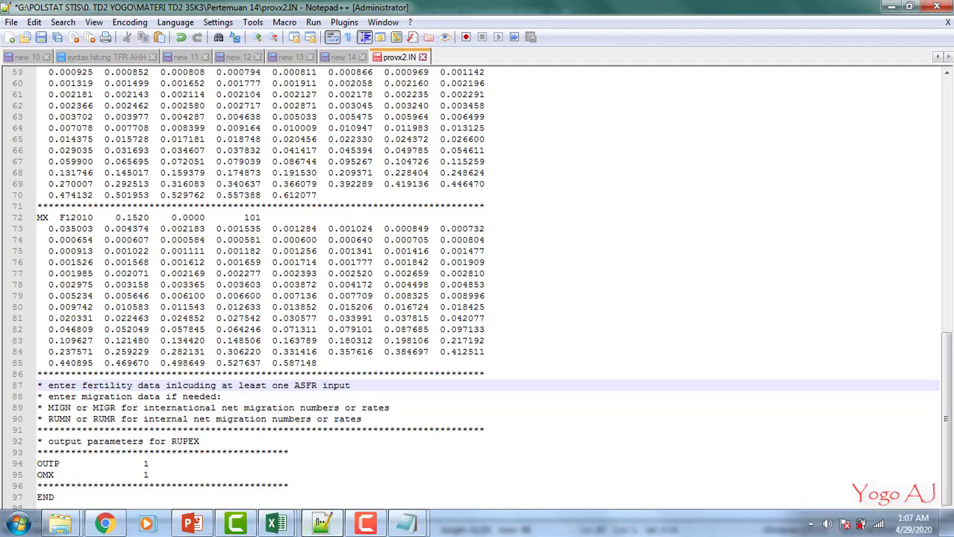
Step: Switch to the E0PRJ_ProvX workbook in Excel, enable its macros and create the MXM text file mxmfix.txt from the fixed sheet
mouse_move(292, 529)
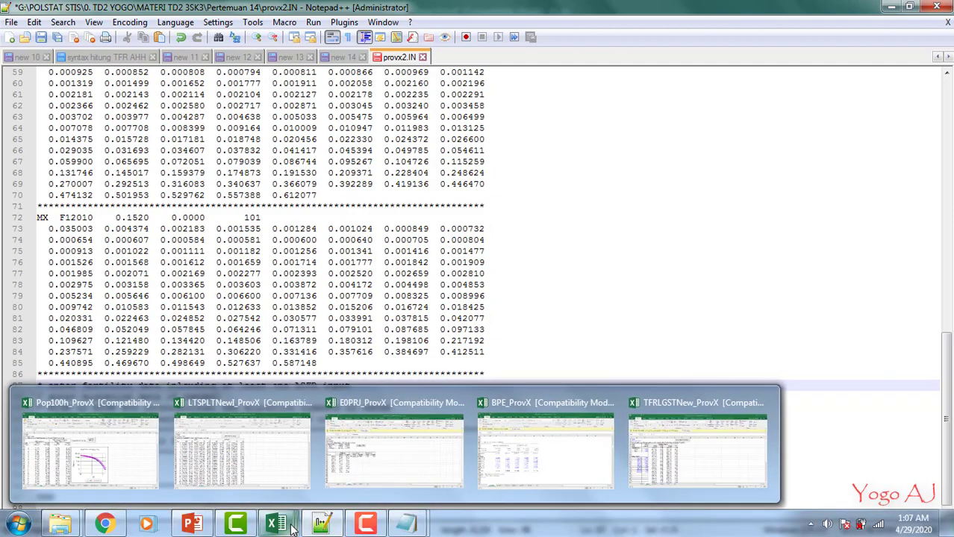
click(354, 470)
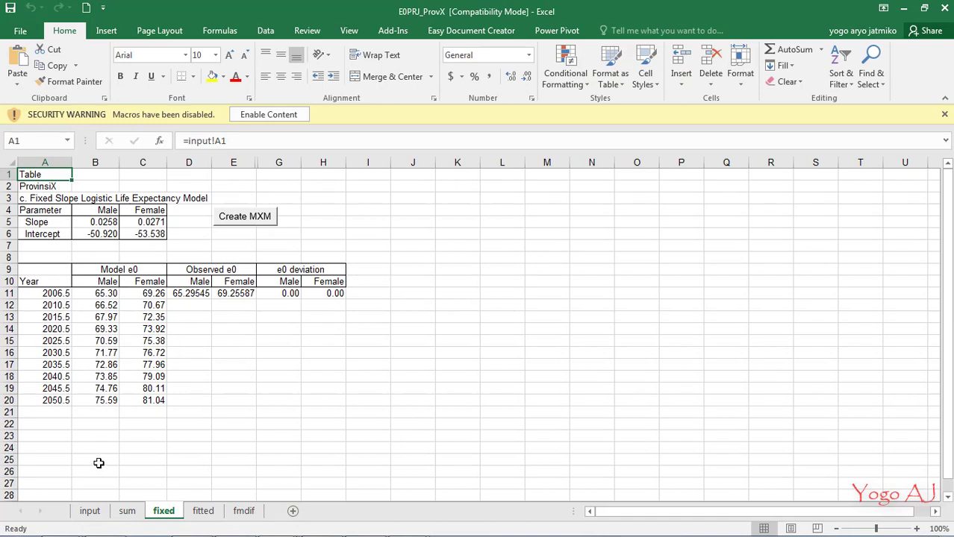
click(200, 512)
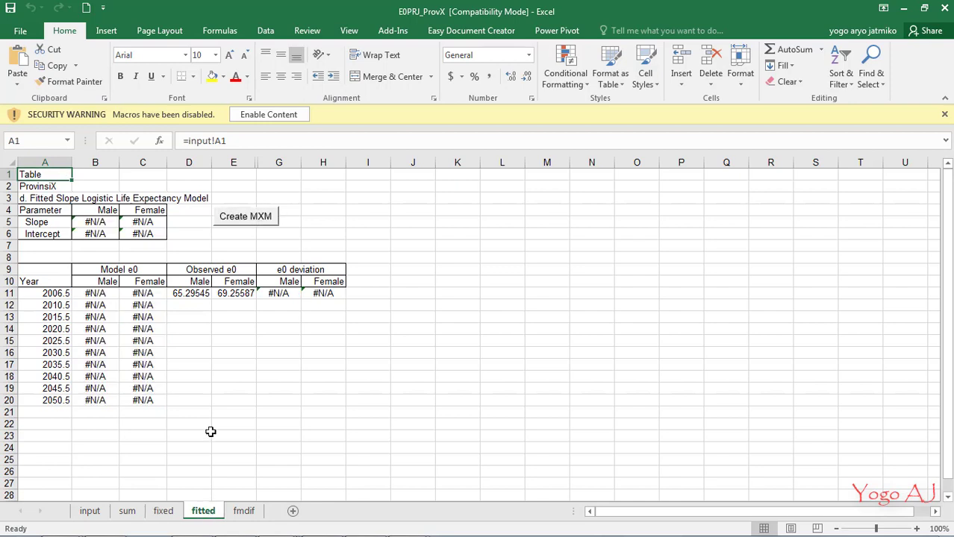
click(168, 509)
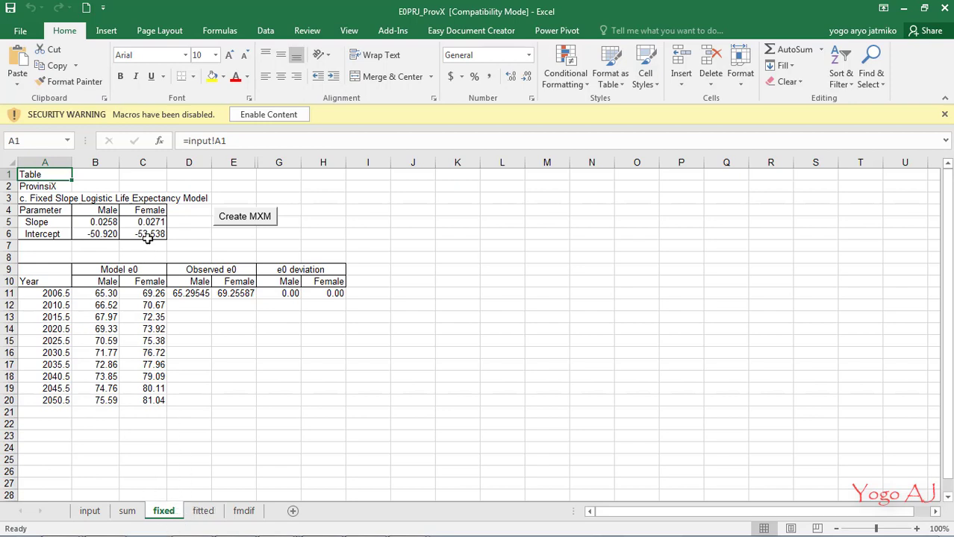
click(272, 116)
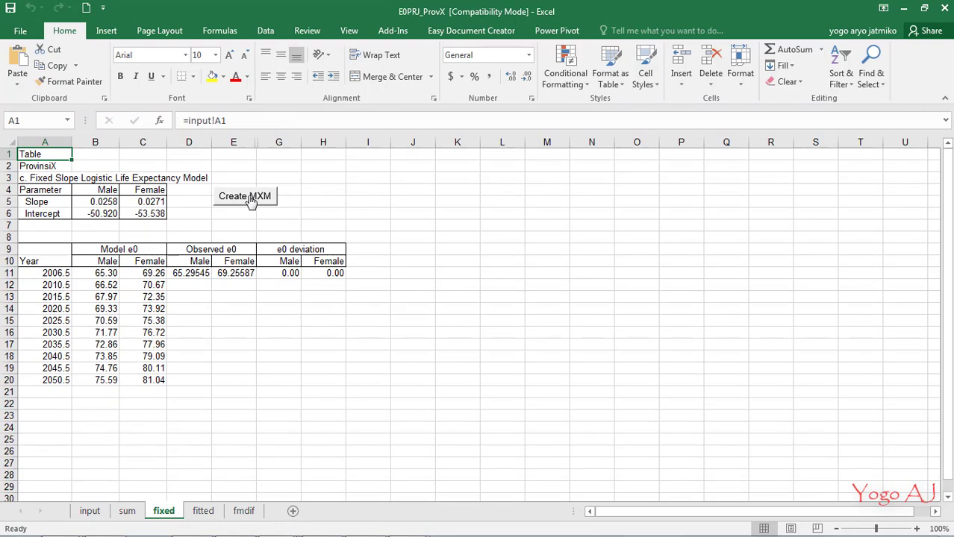
click(253, 206)
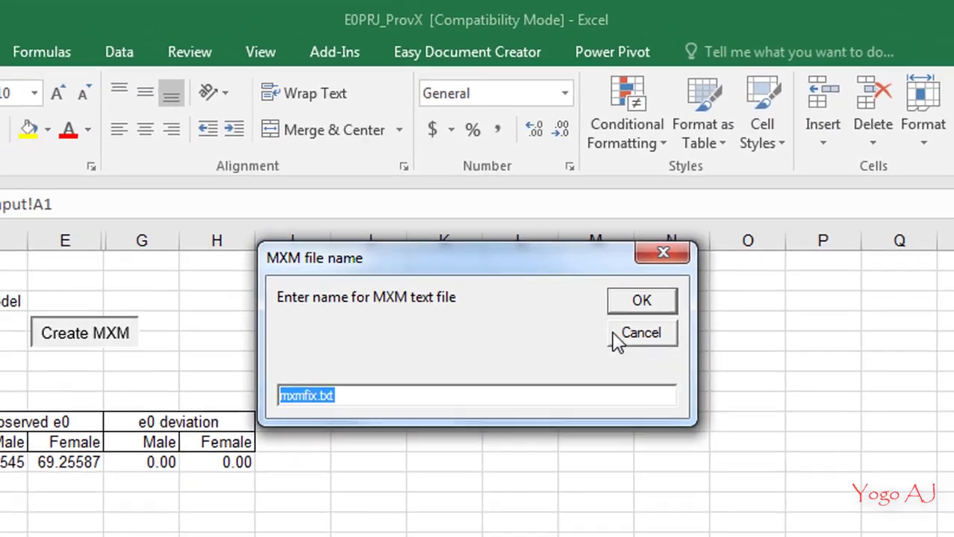
click(643, 299)
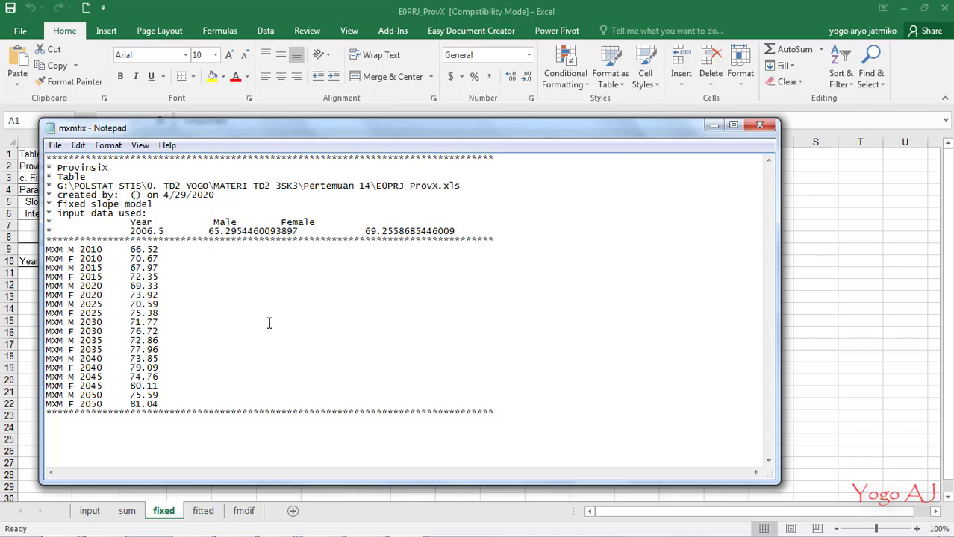
Step: Copy all the mxmfix records, paste them over the separator on line 86 of provx2.IN in Notepad++, and review the block
key(ctrl+a)
key(ctrl+c)
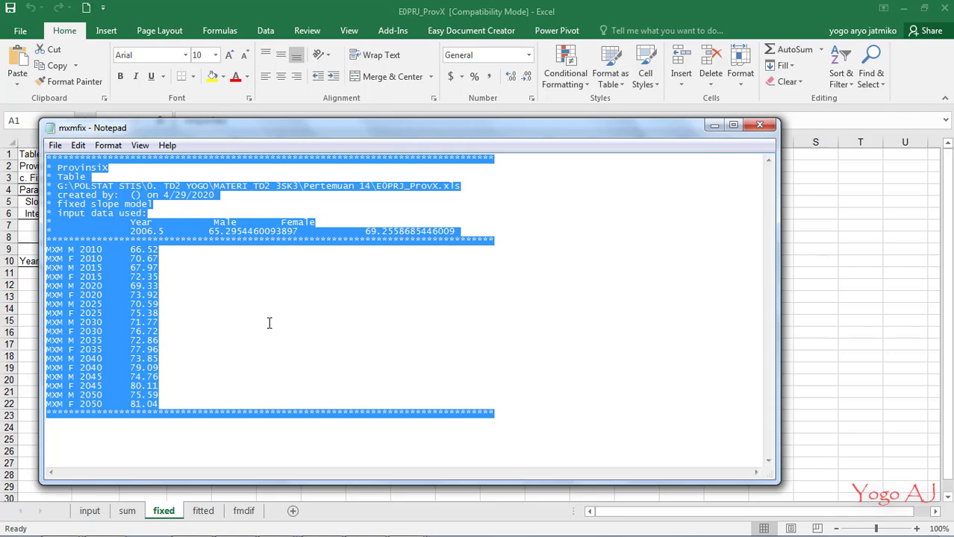
mouse_move(258, 523)
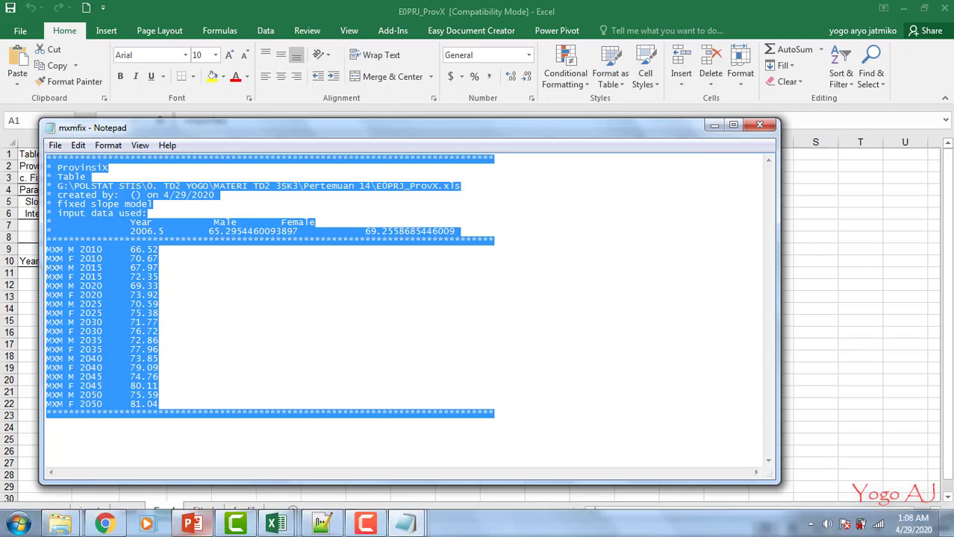
click(321, 524)
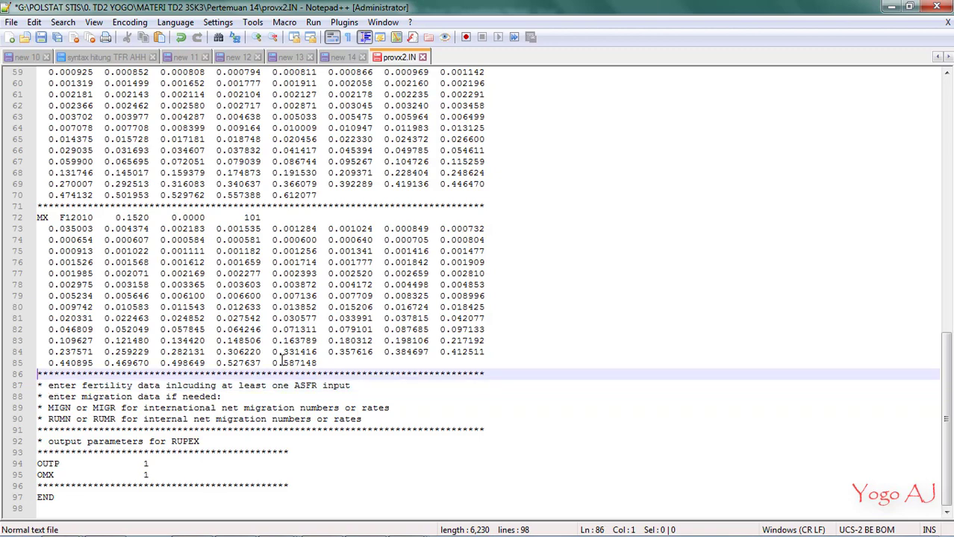
key(shift+Up)
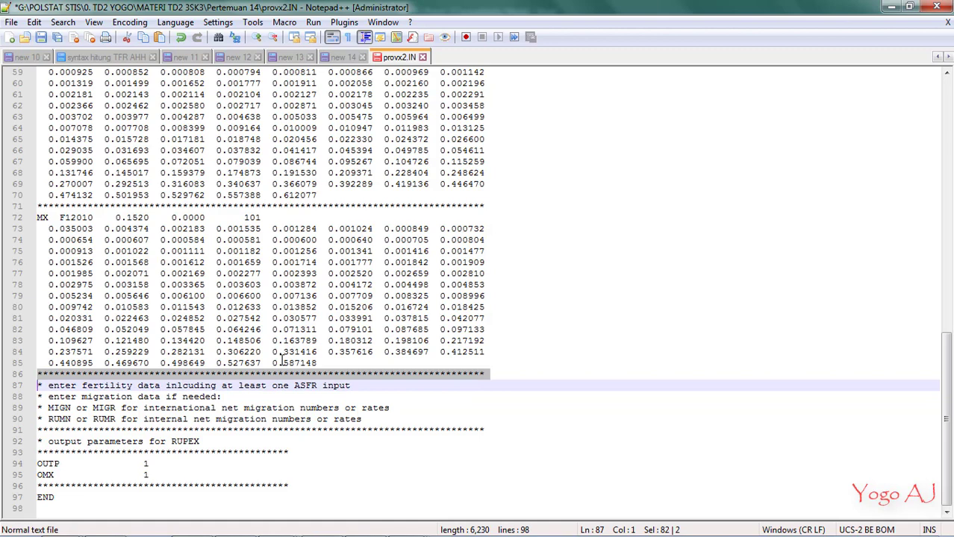
key(ctrl+v)
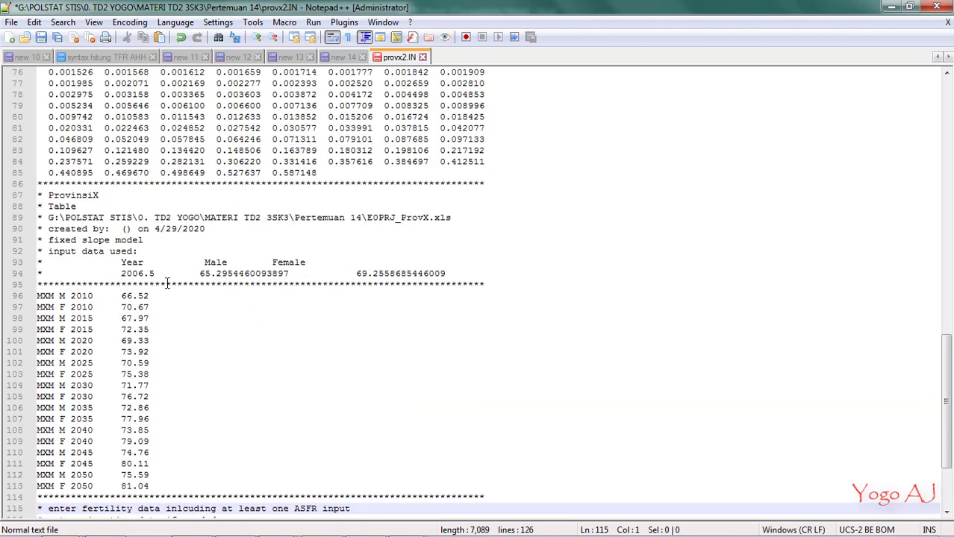
scroll(105, 290, up, 3)
scroll(105, 290, down, 7)
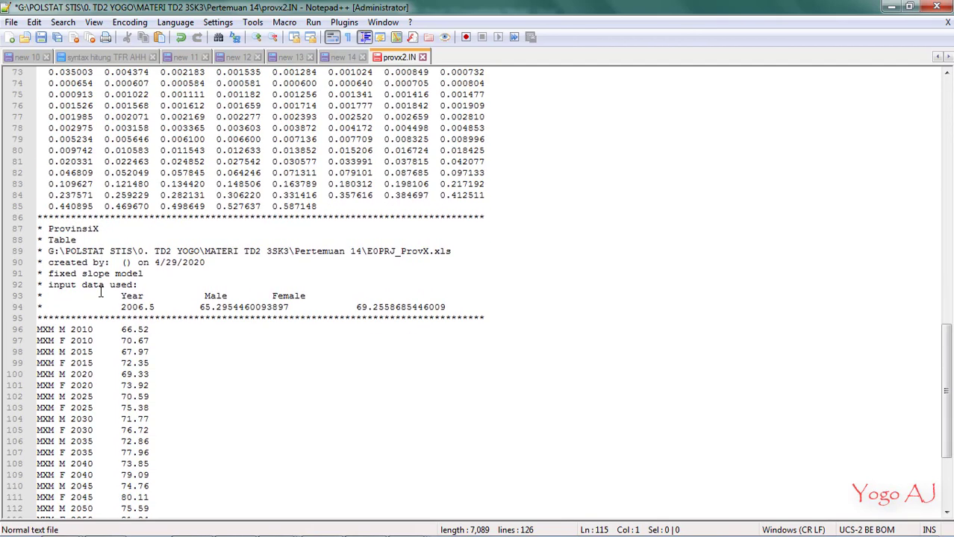
scroll(99, 294, up, 1)
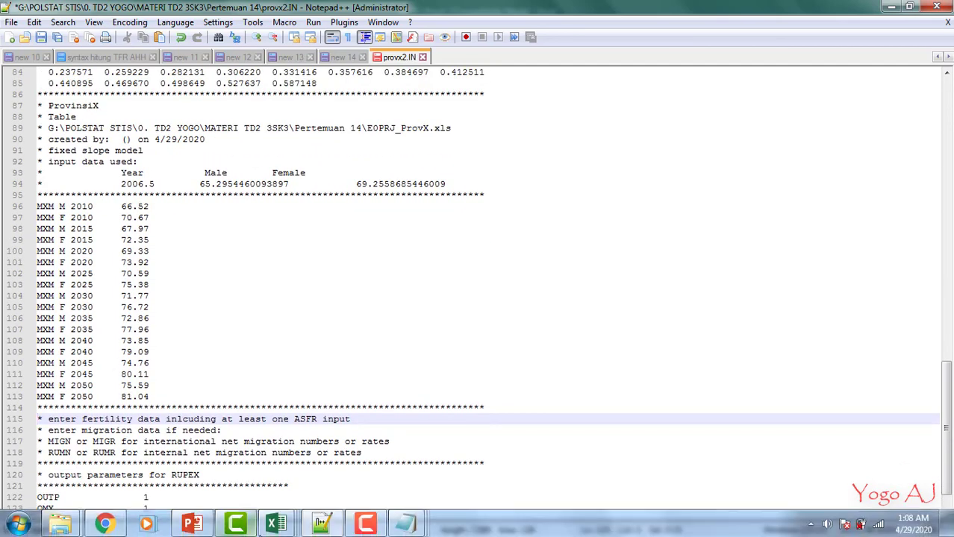
Step: Switch to the BPE_ProvX workbook in Excel and enable its blocked content
mouse_move(275, 526)
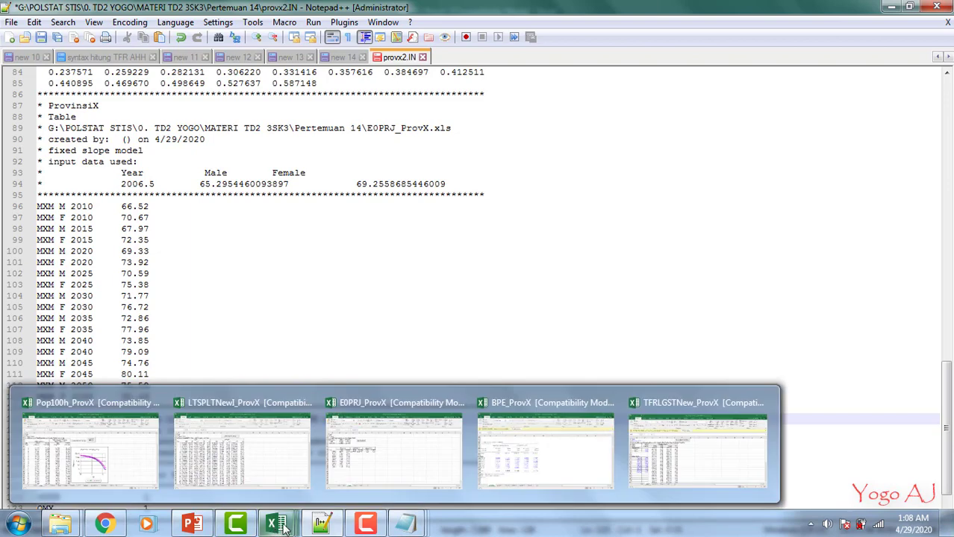
click(499, 468)
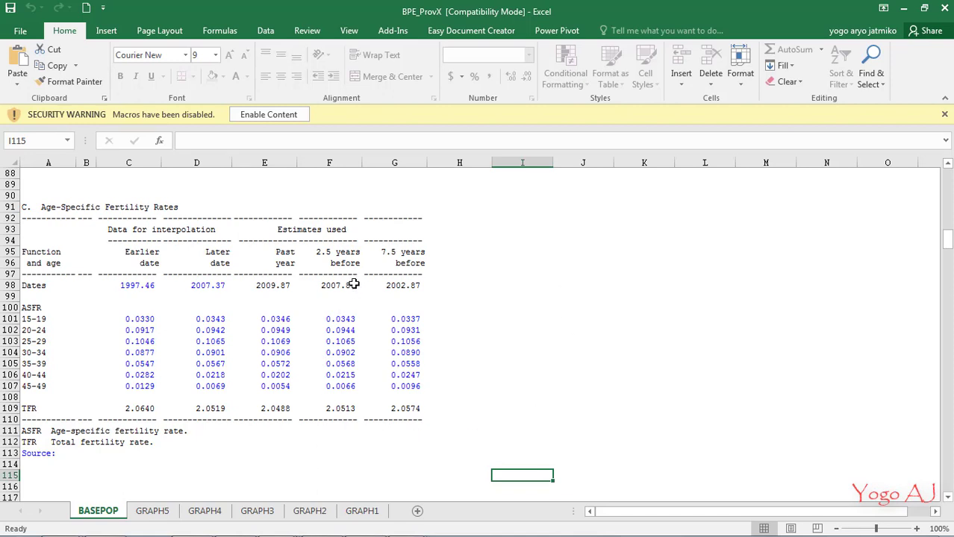
click(277, 120)
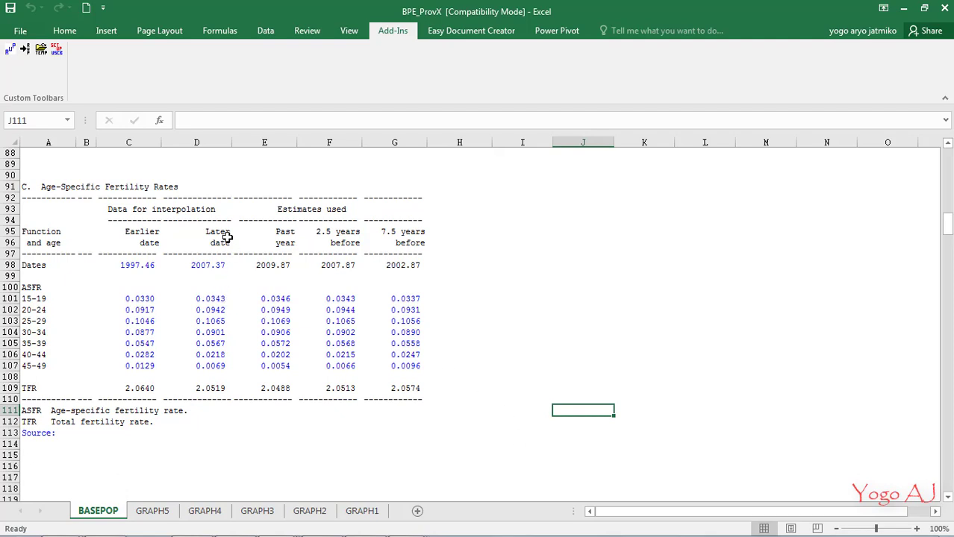
Step: Format the later-date fertility rates in D101:D107 with the RUP formatter as ASFR, blank sex code, age code 5 and year 2007
drag(210, 299, 211, 364)
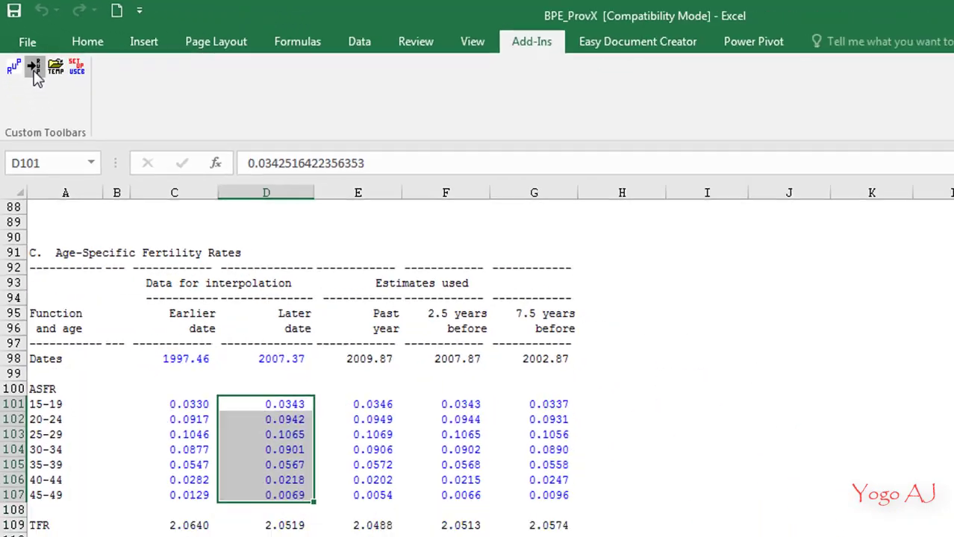
click(75, 153)
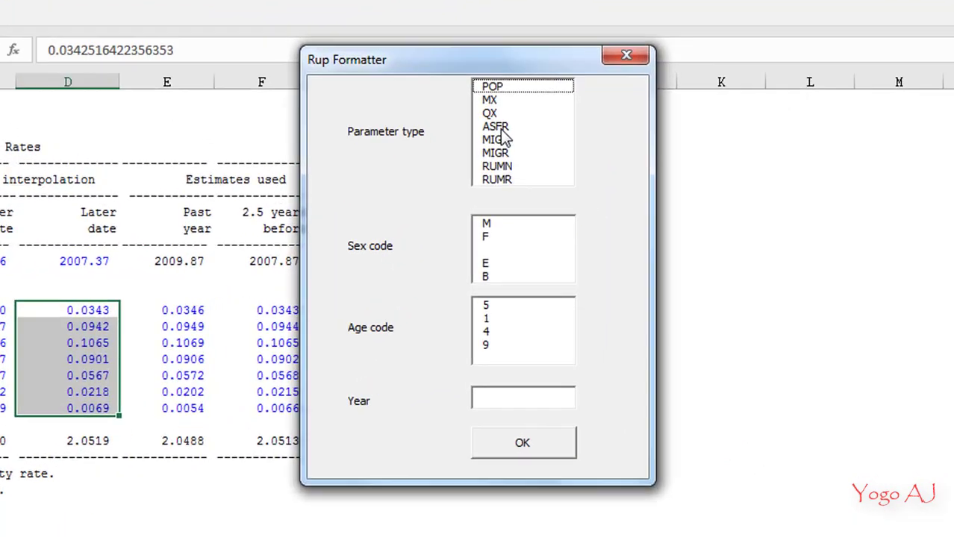
click(500, 117)
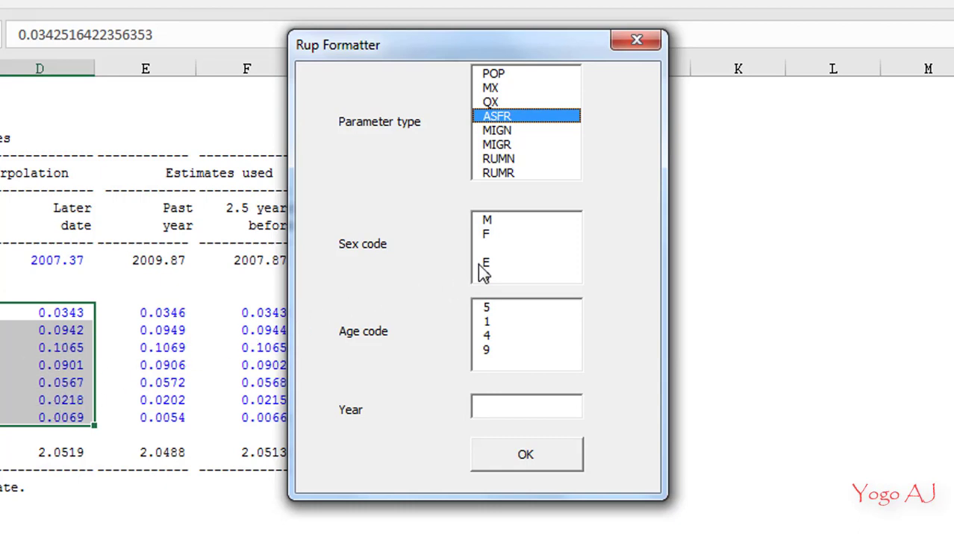
click(497, 247)
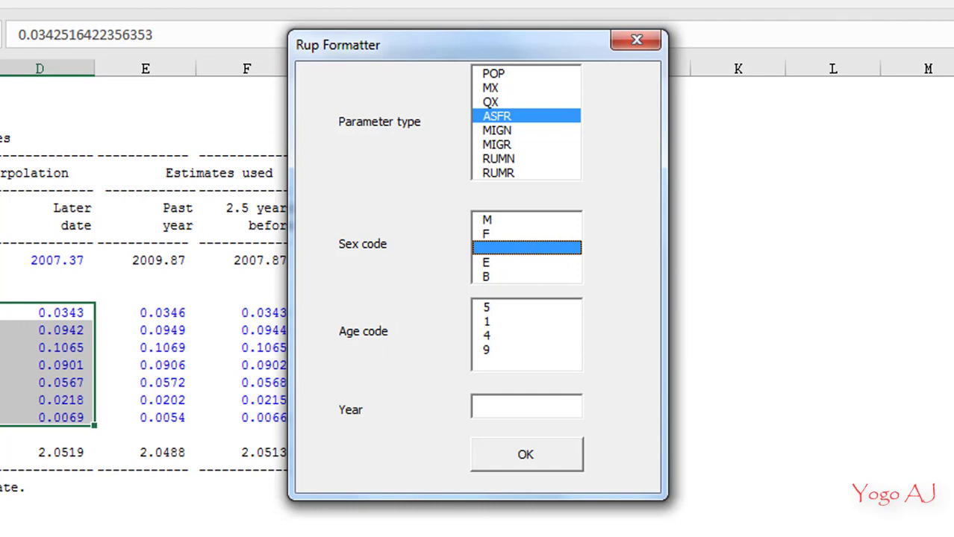
click(493, 307)
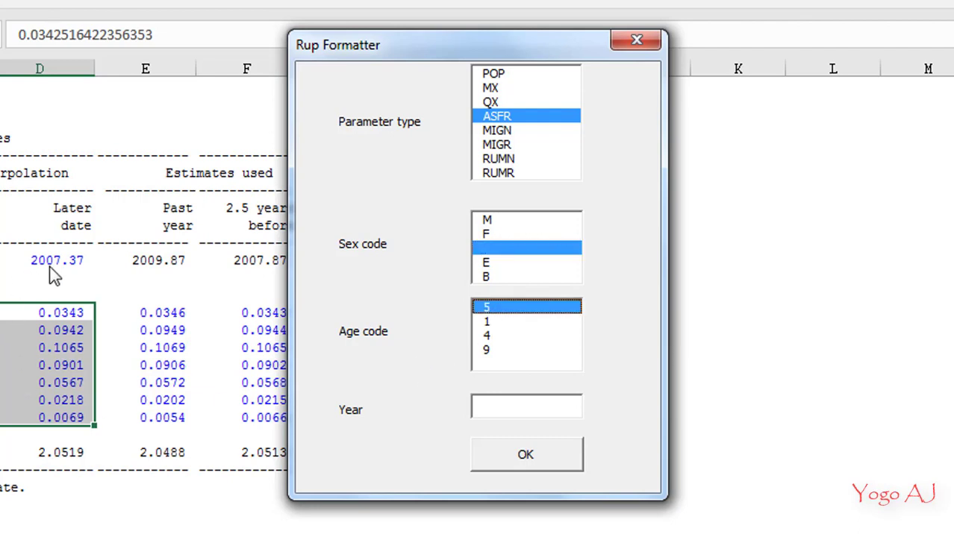
click(489, 403)
text(2007)
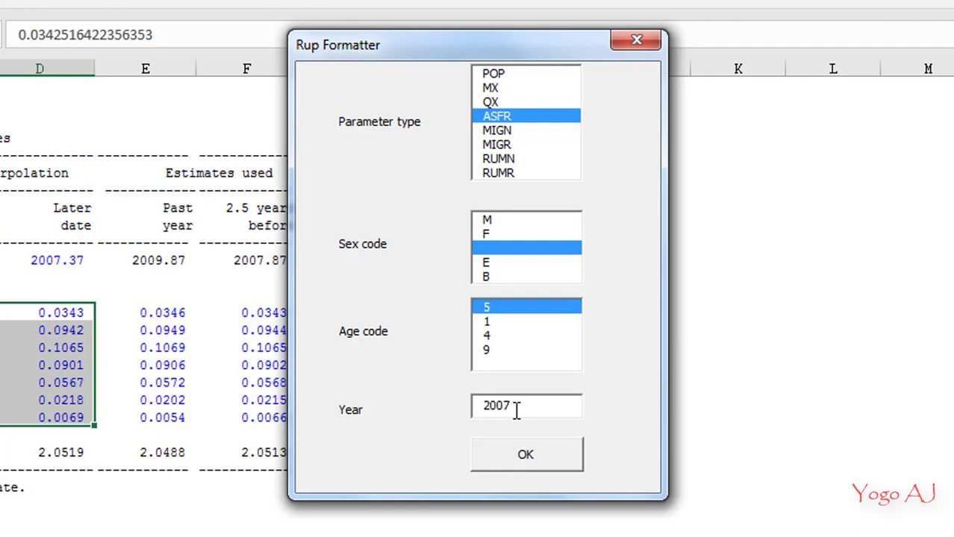
click(516, 459)
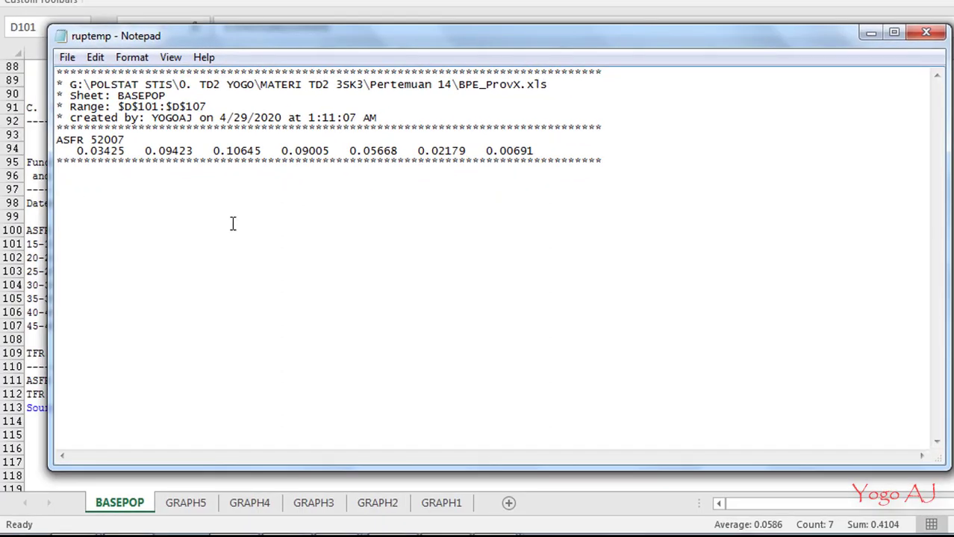
Step: Copy the whole generated ASFR record and paste it over the separator on line 114 of provx2.IN in Notepad++
key(ctrl+a)
key(ctrl+c)
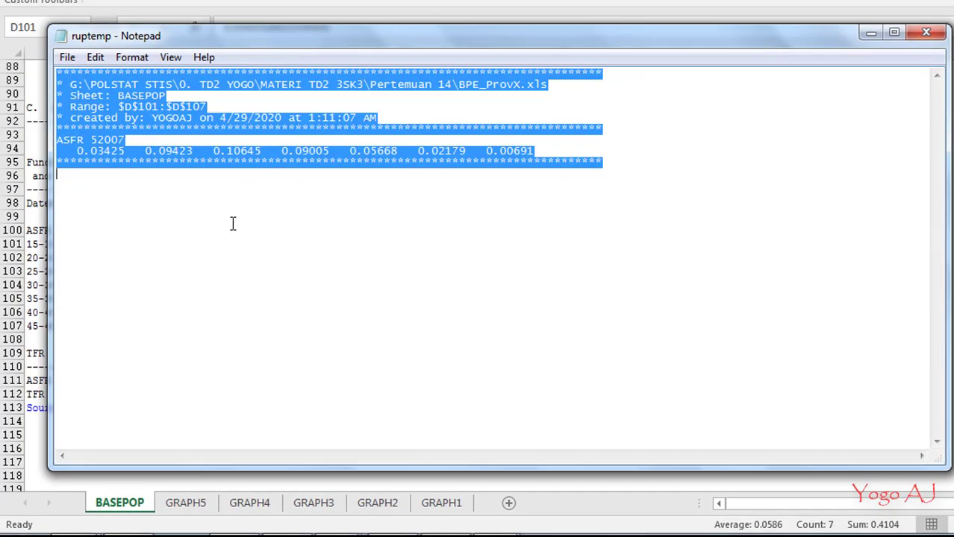
mouse_move(321, 535)
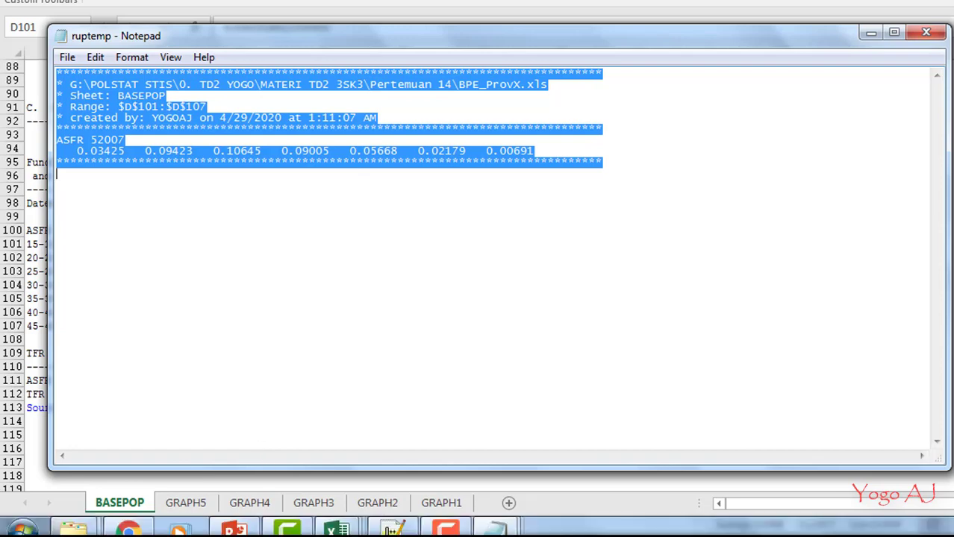
click(403, 525)
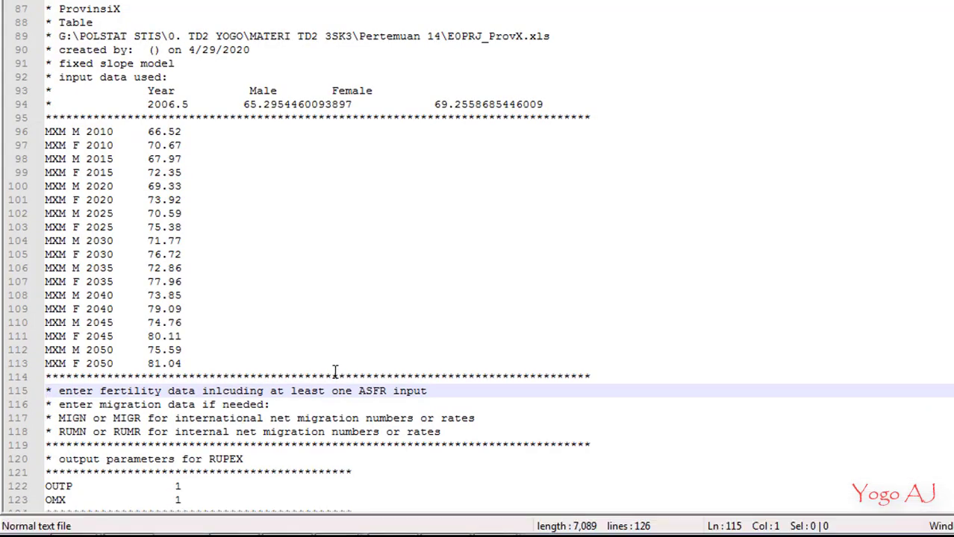
click(52, 377)
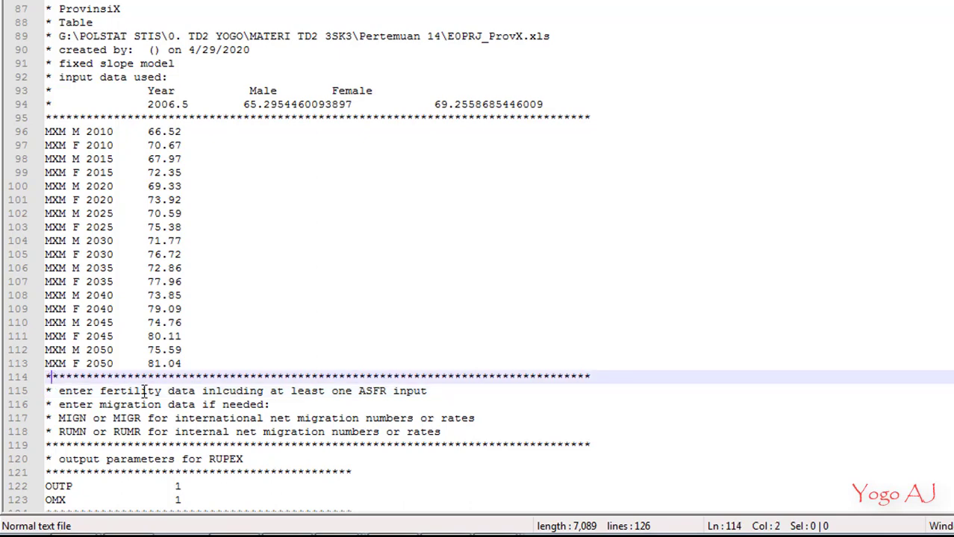
key(shift+Down)
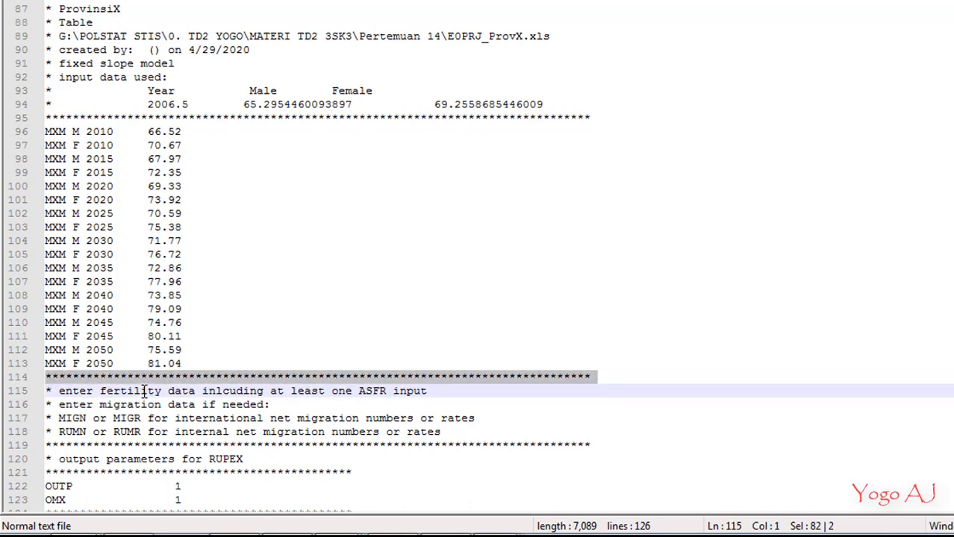
key(ctrl+v)
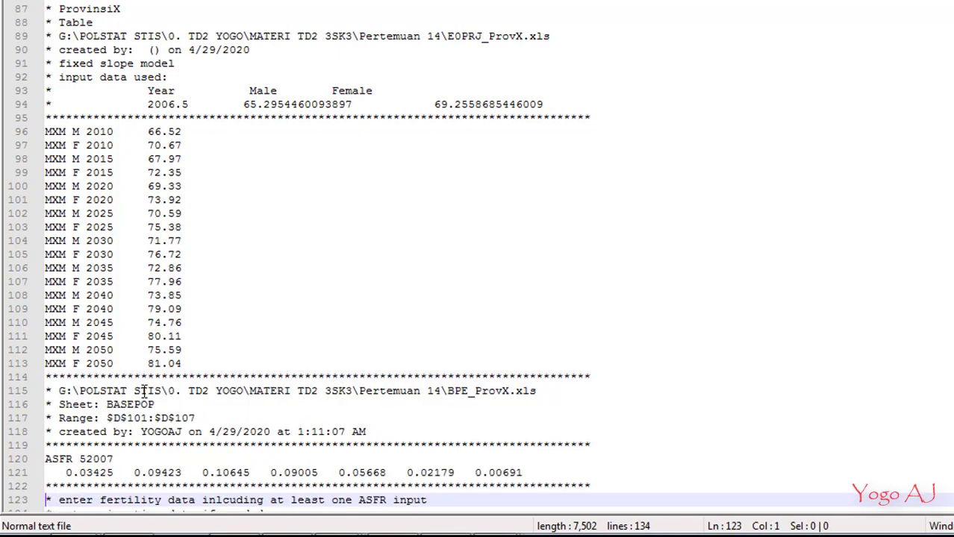
scroll(155, 384, down, 3)
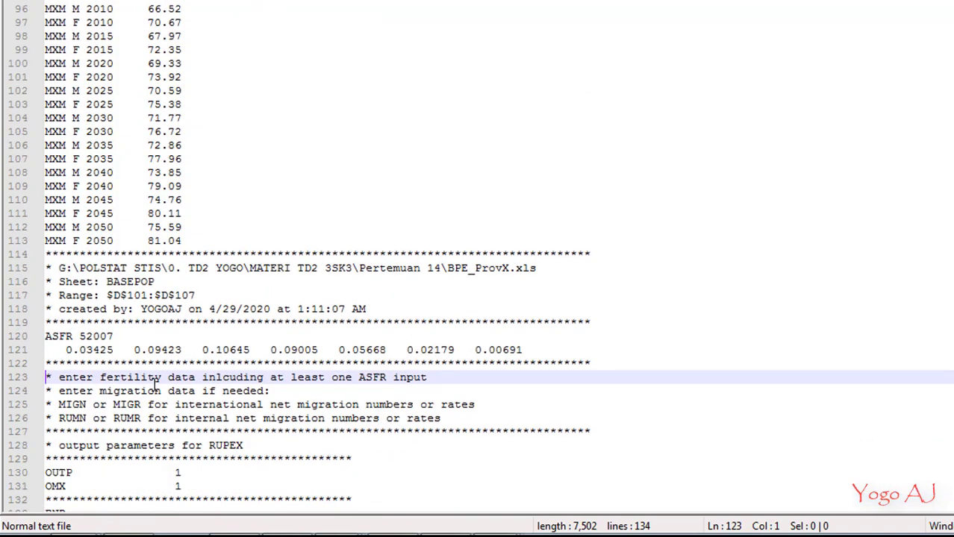
Step: Switch to the TFRLGSTNew_ProvX workbook in Excel and enable its blocked content
mouse_move(306, 528)
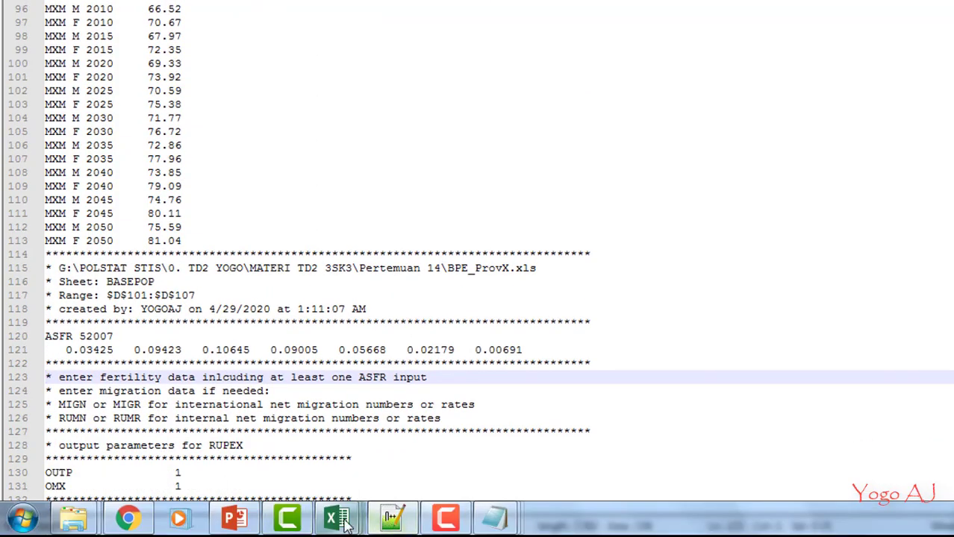
click(340, 521)
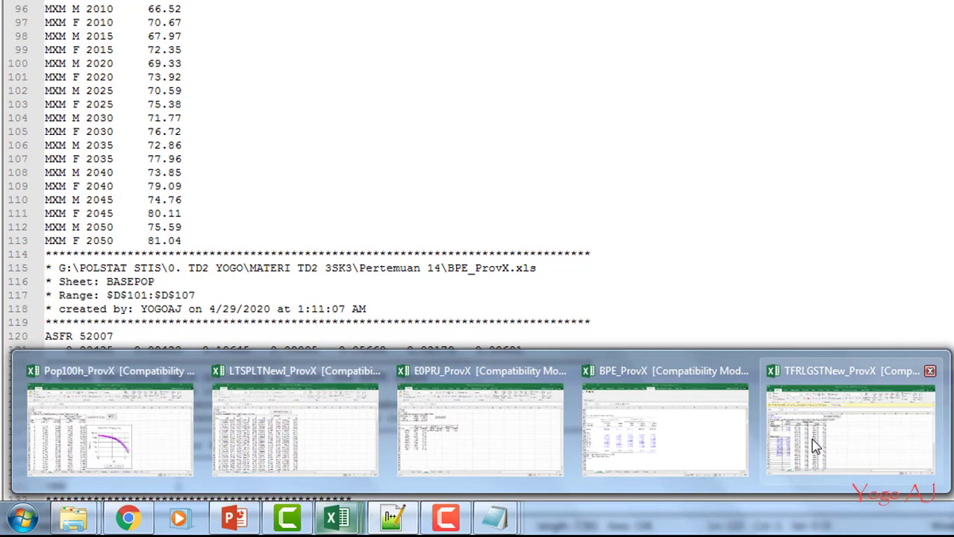
click(816, 446)
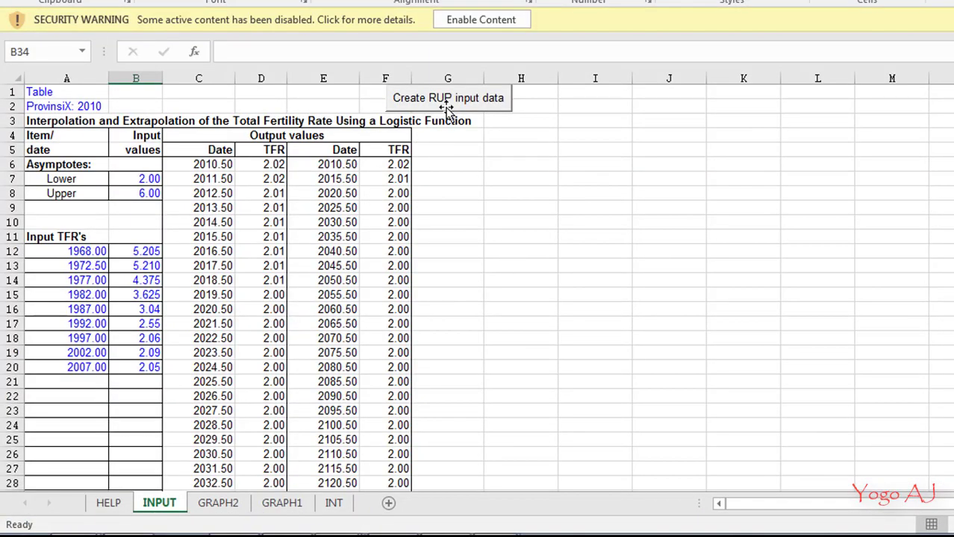
click(480, 20)
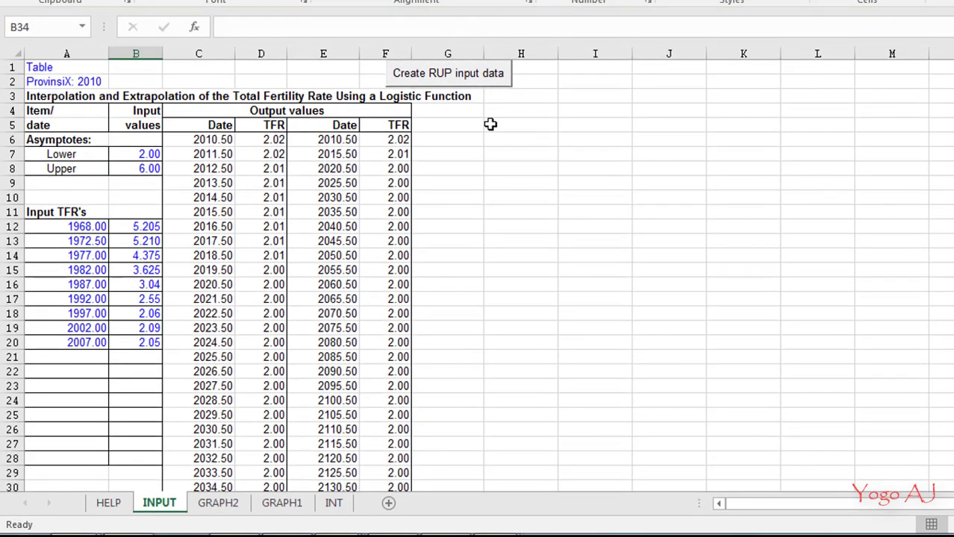
Step: Create the RUP input data from the logistic TFR table and save it as tfr.txt
click(449, 74)
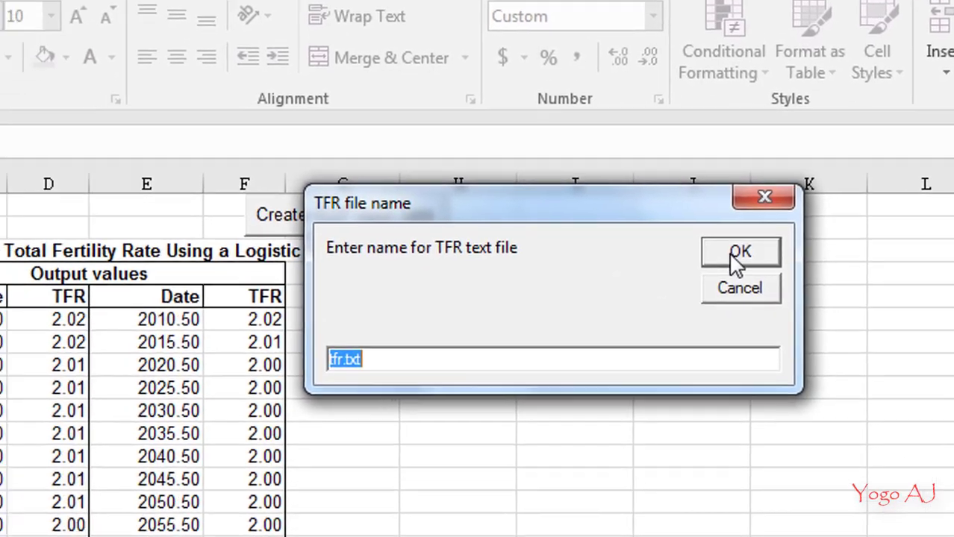
click(666, 334)
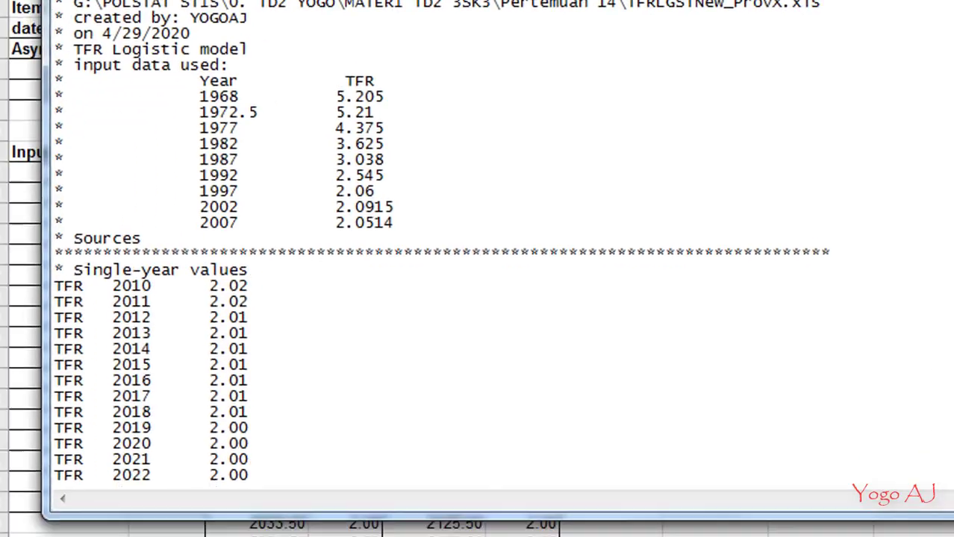
Step: Delete the single-year values block from the generated TFR text, including its heading and the TFR rows for 2010 to 2039
scroll(366, 170, down, 10)
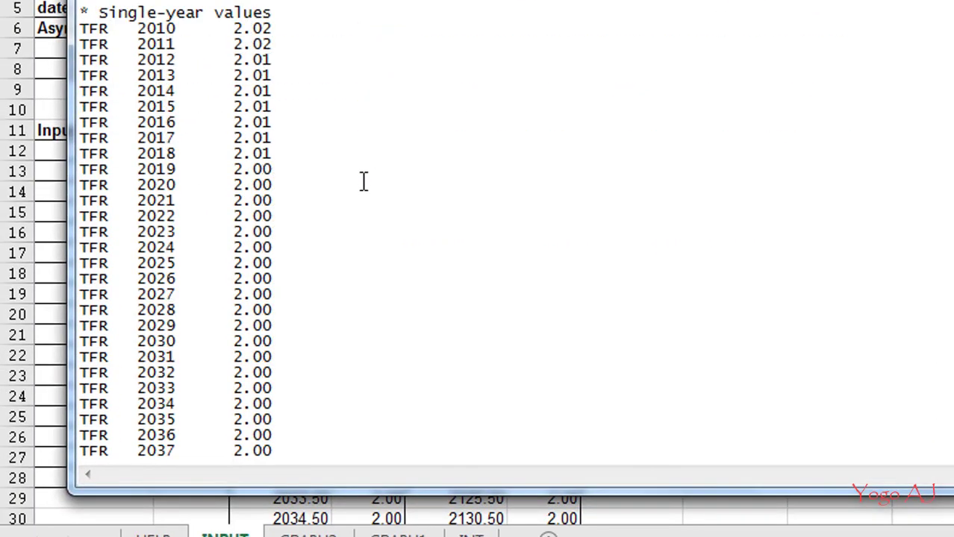
scroll(362, 190, up, 4)
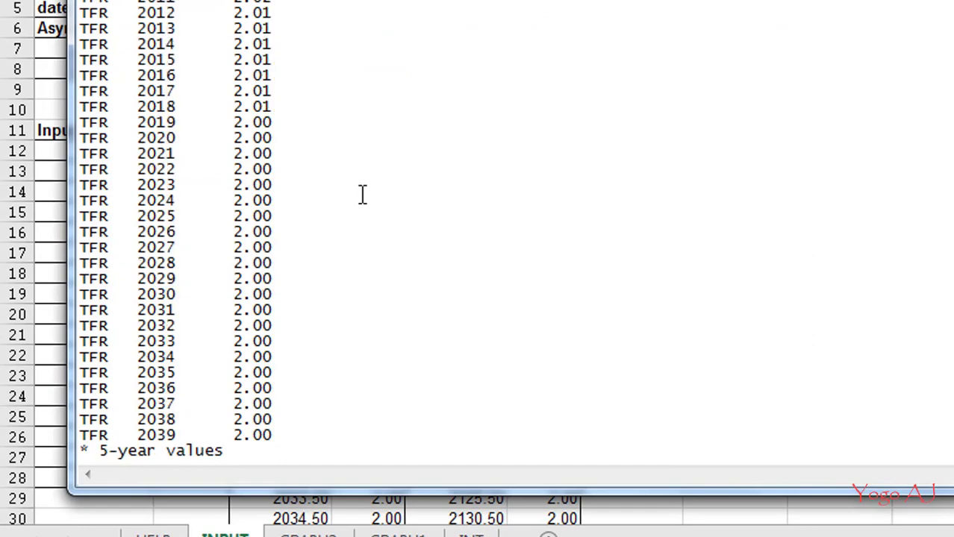
scroll(362, 195, up, 1)
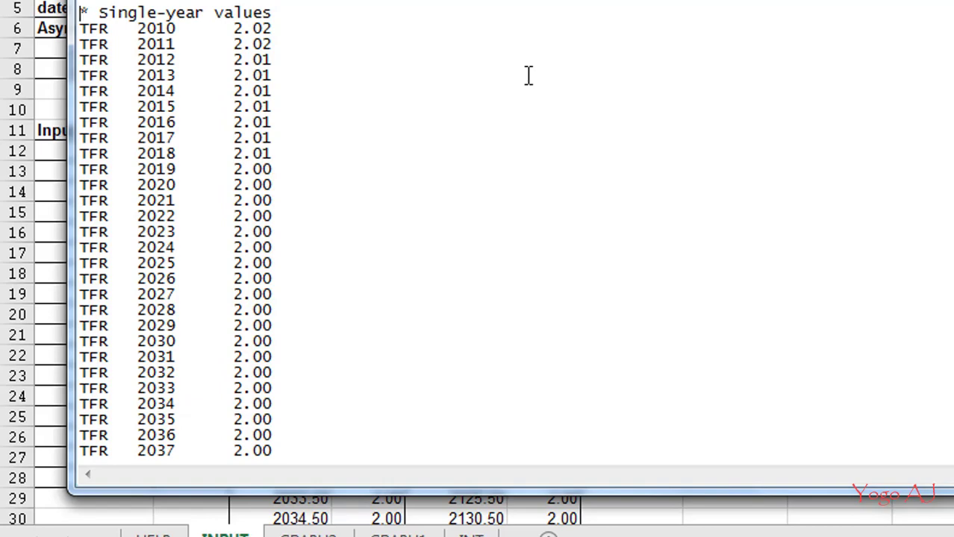
key(shift+Down)
key(shift+Down)
key(shift+Down)
key(shift+Down)
key(shift+Down)
key(shift+Down)
key(shift+Down)
key(shift+Down)
key(shift+Down)
key(shift+Down)
key(shift+Down)
key(shift+Down)
key(shift+Down)
key(shift+Down)
key(shift+Down)
key(shift+Down)
key(shift+Down)
key(shift+Down)
key(shift+Down)
key(shift+Down)
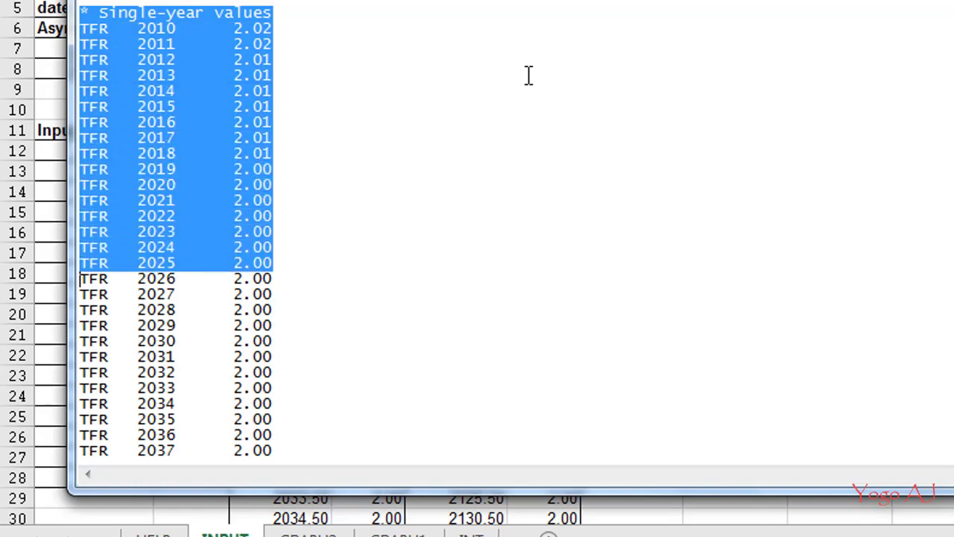
key(shift+Up)
key(shift+Up)
key(shift+Up)
key(shift+Up)
key(shift+Up)
key(shift+Up)
key(shift+Up)
key(shift+Up)
key(shift+Up)
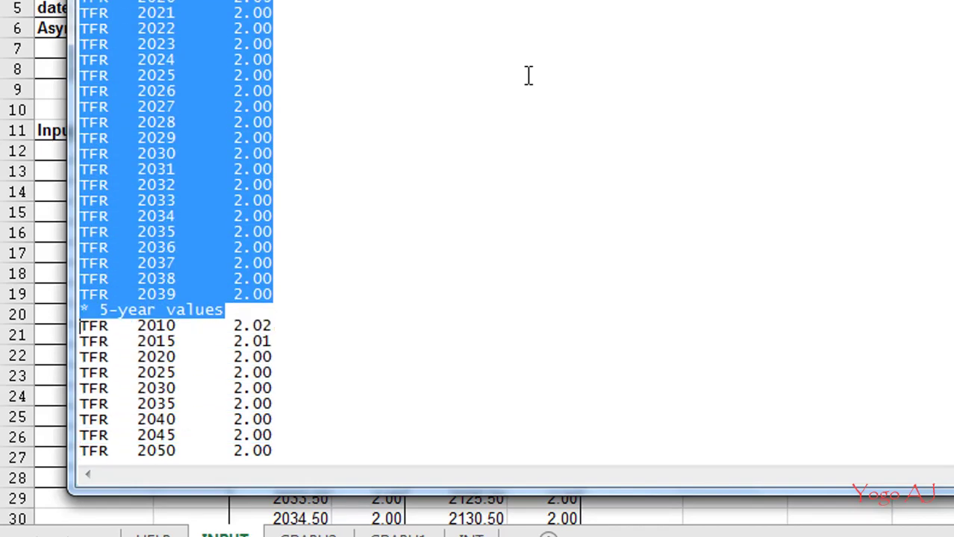
key(shift+Down)
key(shift+Up)
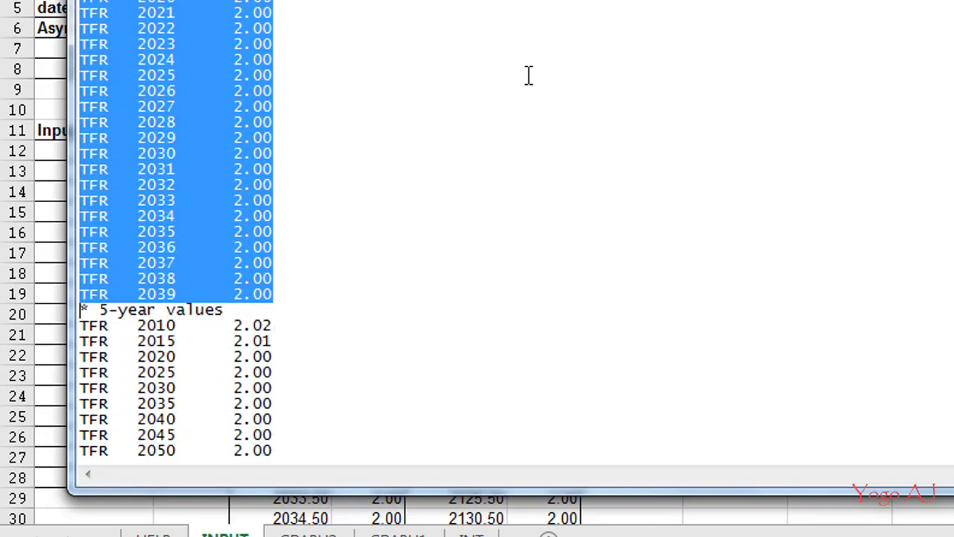
Step: Delete the 5-year TFR rows for 2040 to 2155, keeping the closing separator line
scroll(528, 75, down, 8)
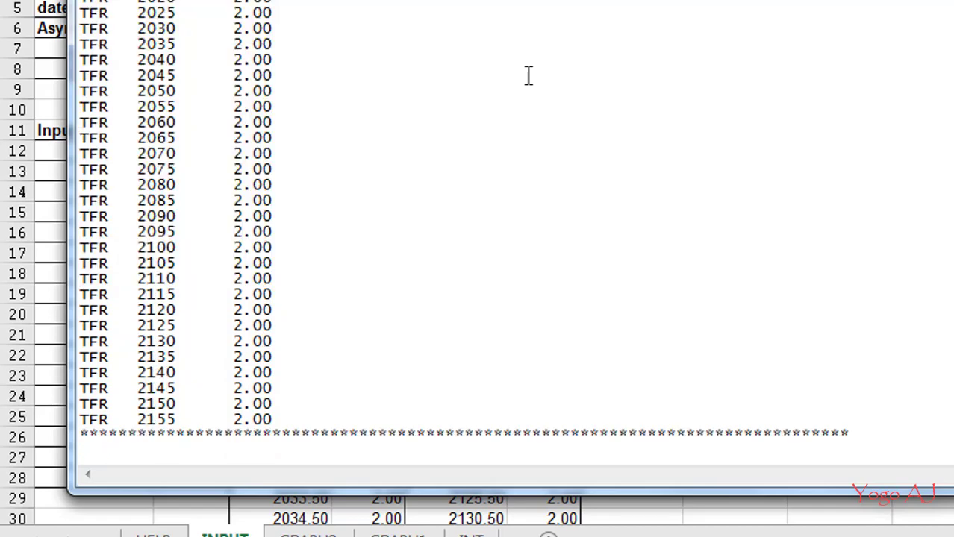
key(Down)
key(shift+Down)
key(shift+Down)
key(shift+Down)
key(shift+Down)
key(shift+Down)
key(shift+Down)
key(shift+Down)
key(shift+Down)
key(shift+Down)
key(shift+Down)
key(shift+Down)
key(shift+Down)
key(shift+Down)
key(shift+Down)
key(shift+Down)
key(shift+Down)
key(shift+Down)
key(shift+Down)
key(shift+Down)
key(shift+Down)
key(shift+Down)
key(shift+Down)
key(shift+Down)
key(shift+Down)
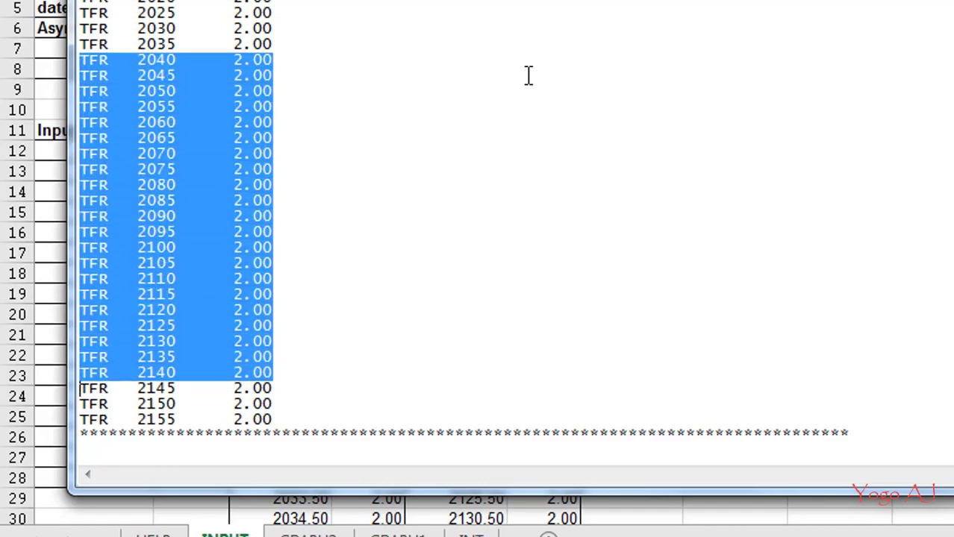
key(Delete)
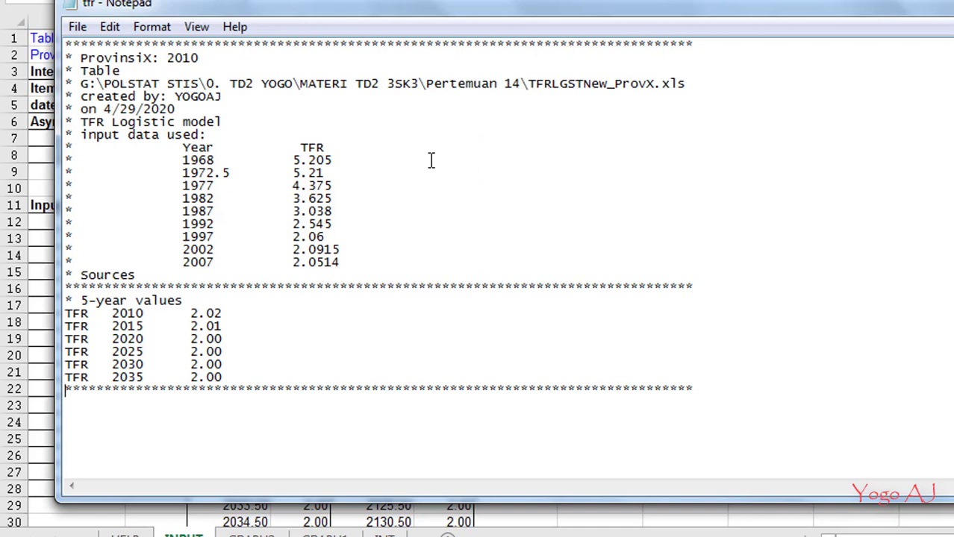
Step: Copy the whole trimmed TFR record and paste it over the separator on line 122 of provx2.IN in Notepad++
key(ctrl+a)
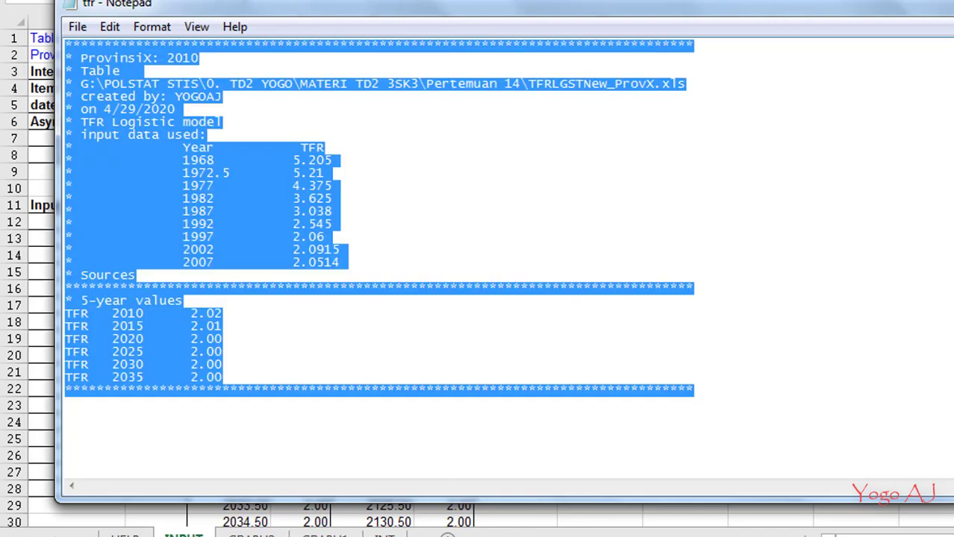
click(317, 536)
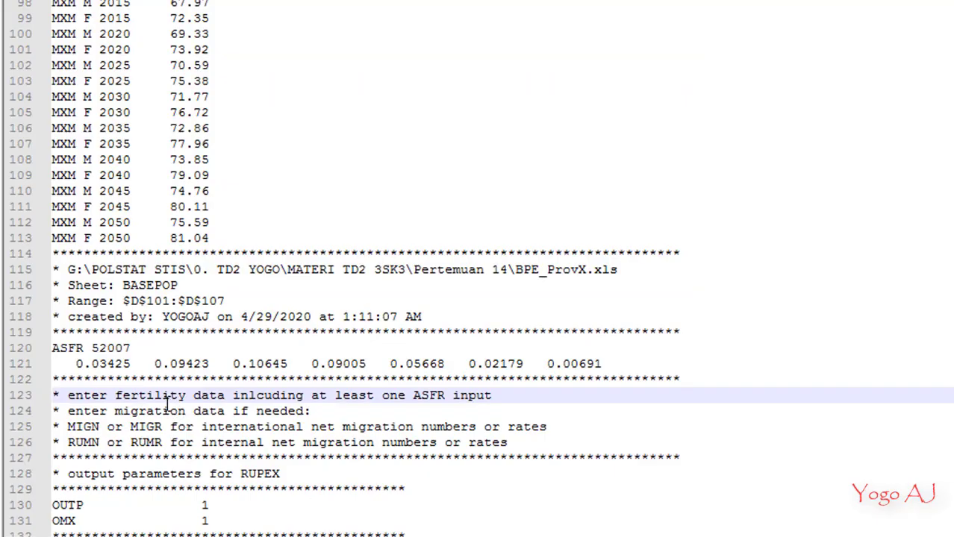
key(Up)
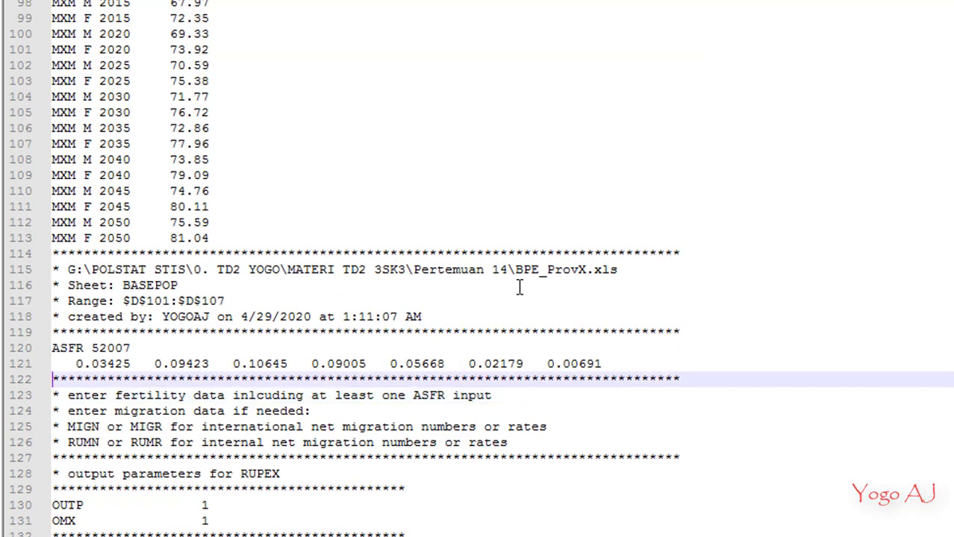
key(Down)
key(ctrl+v)
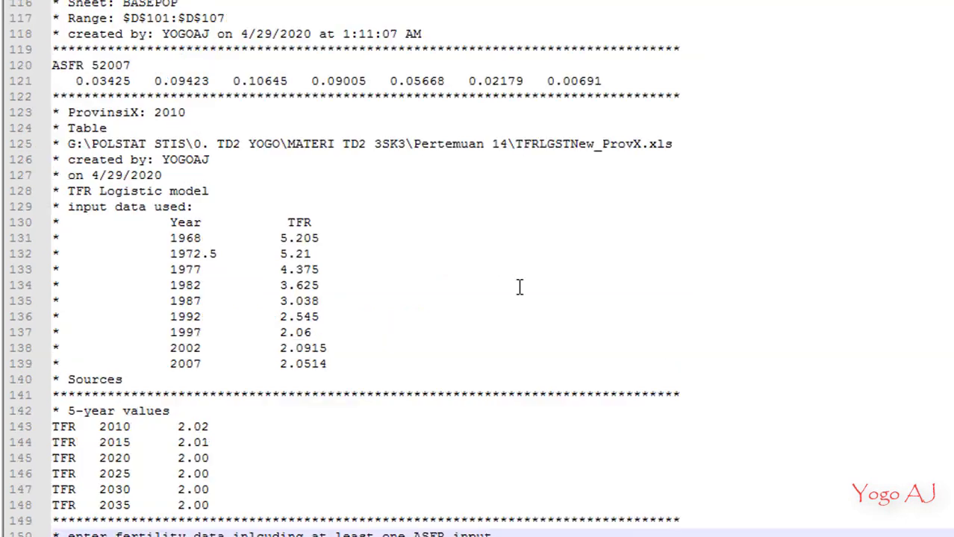
Step: Review the assembled provx2.IN records from the inserted TFR section back to the population and mortality data
scroll(392, 247, down, 3)
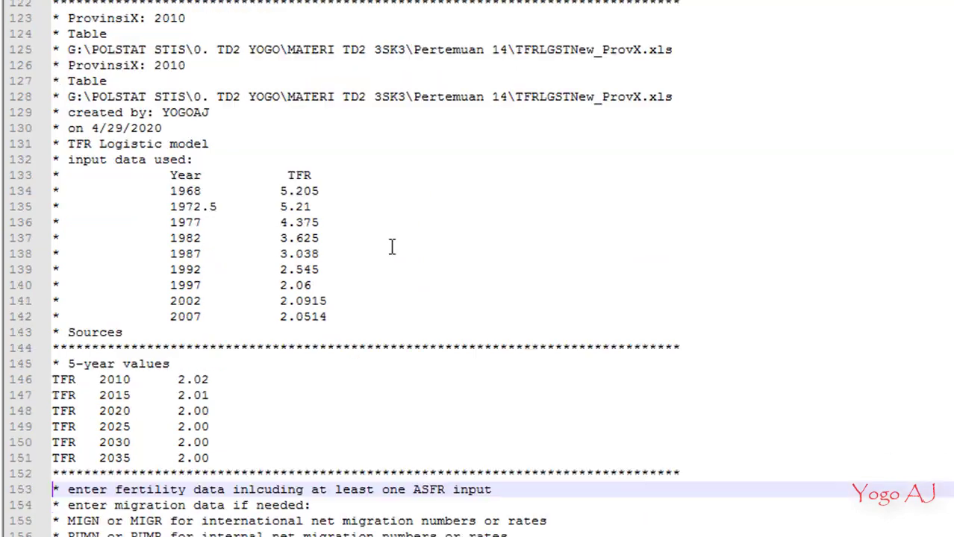
scroll(367, 341, up, 4)
scroll(368, 341, up, 4)
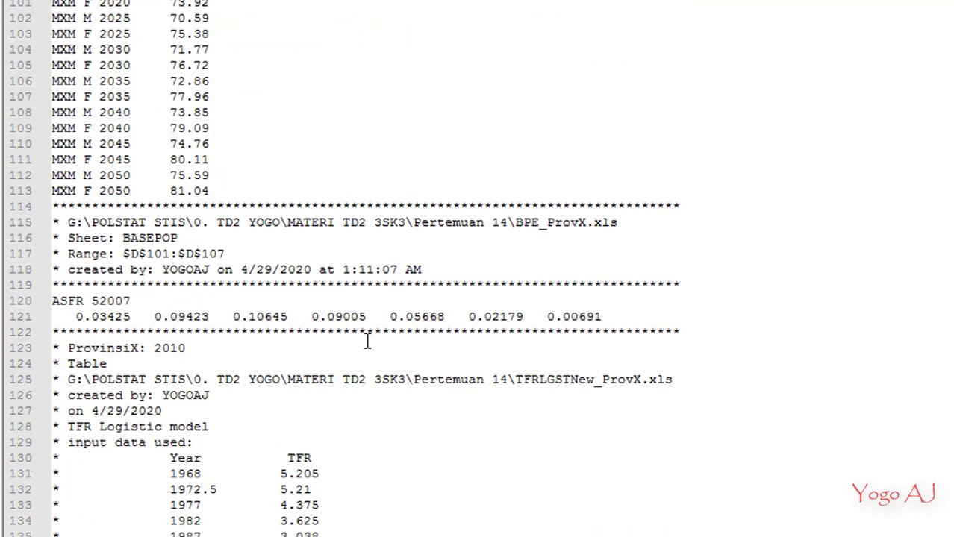
scroll(367, 352, down, 8)
scroll(401, 505, up, 14)
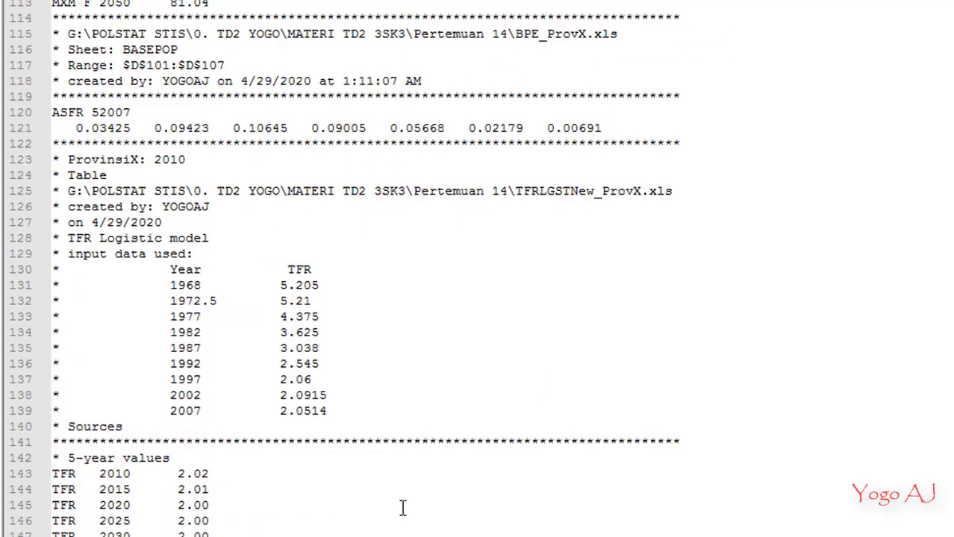
scroll(401, 505, up, 20)
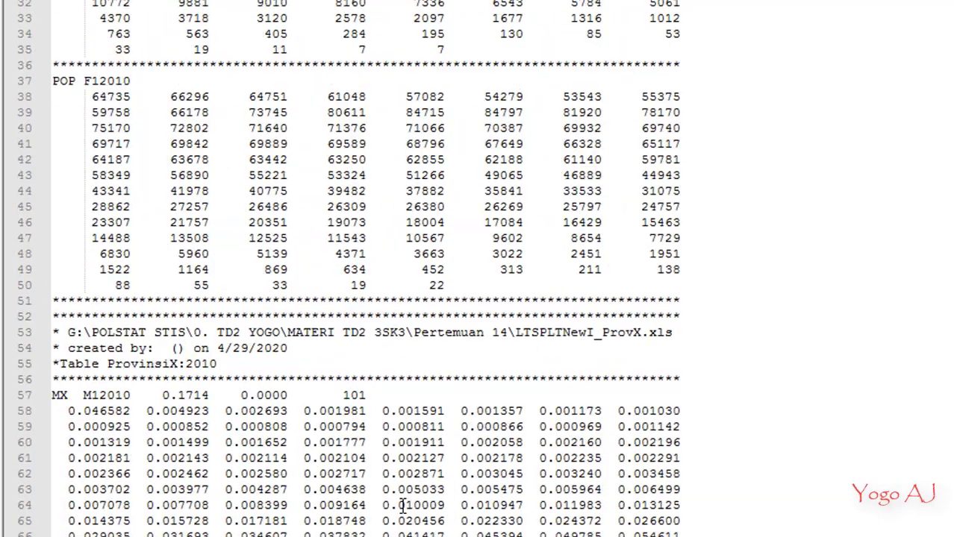